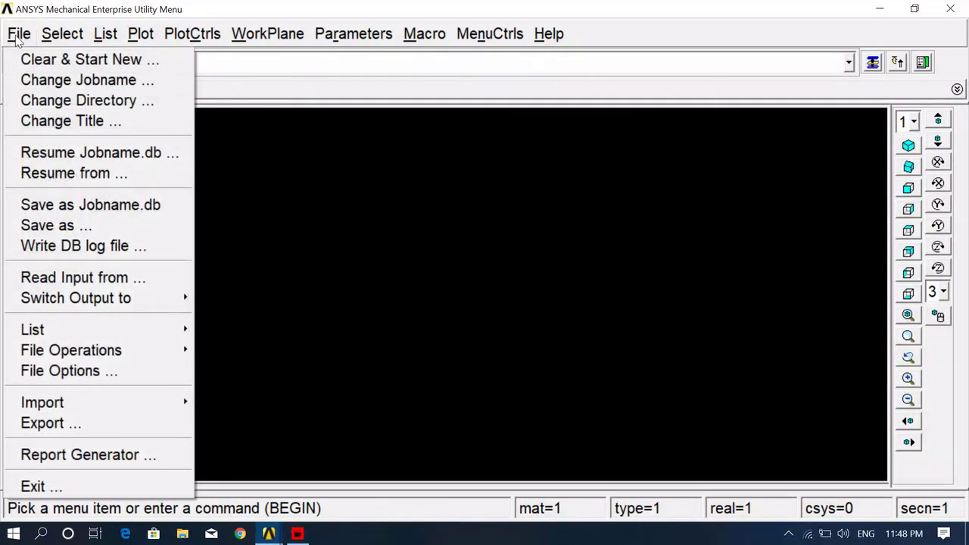
- Change the jobname to 'cantileverbeam' and set Preferences to show Structural only
left_click(70, 79)
left_click_drag(512, 244, 458, 258)
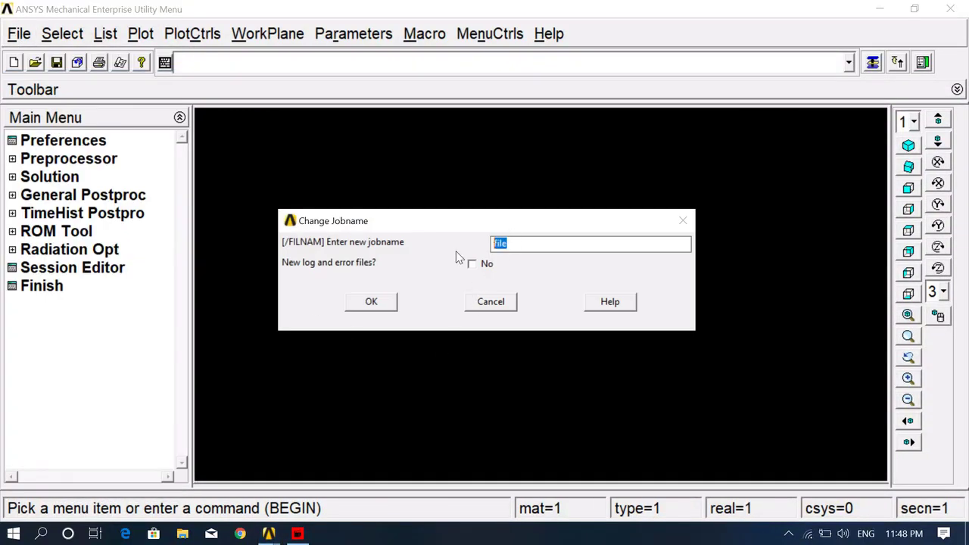
type("cantilever beam")
left_click(388, 303)
left_click(76, 142)
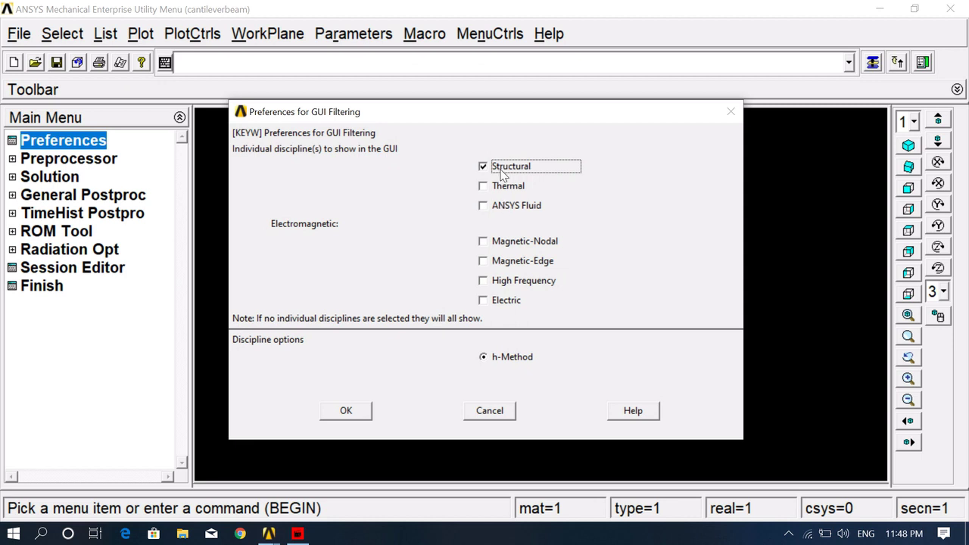
left_click(346, 413)
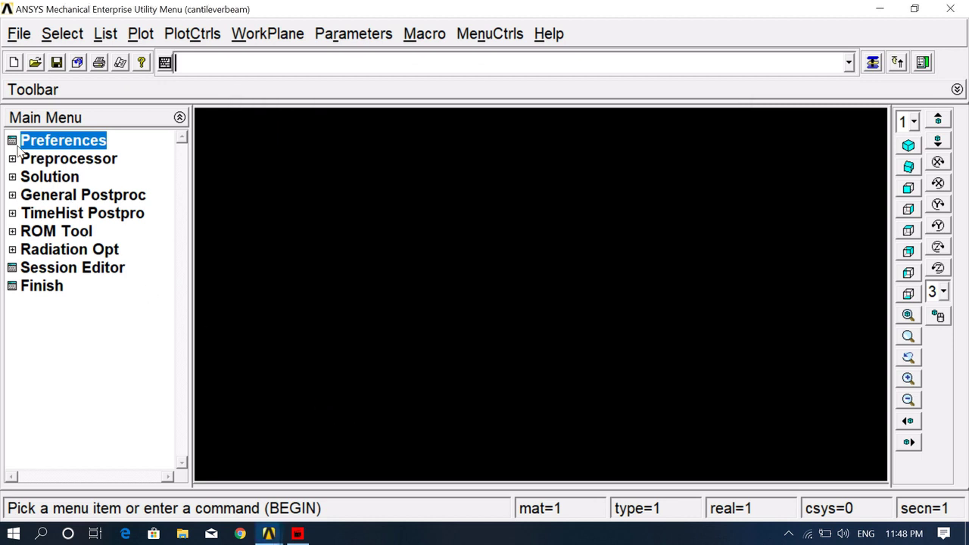
- Create keypoint 1 at the origin using Keypoints In Active CS
left_click(12, 160)
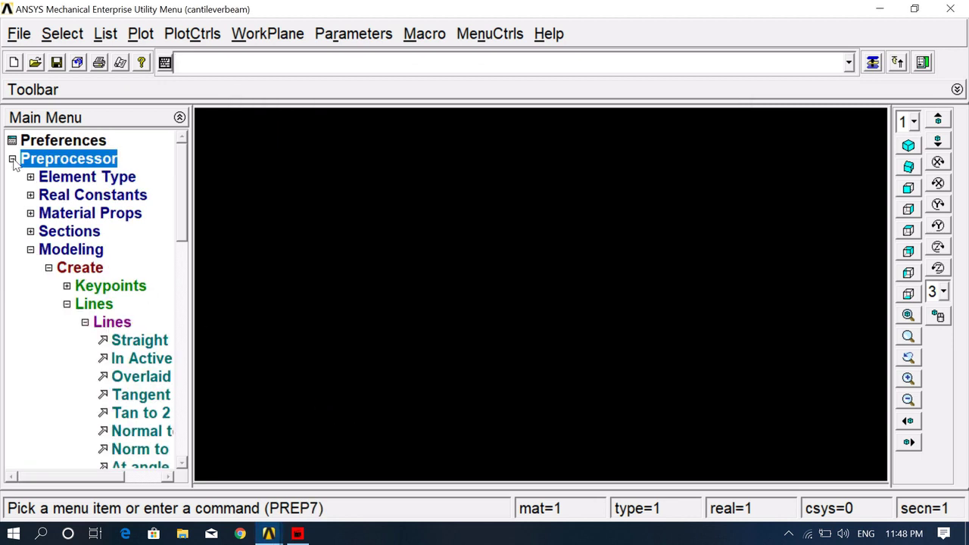
left_click(50, 268)
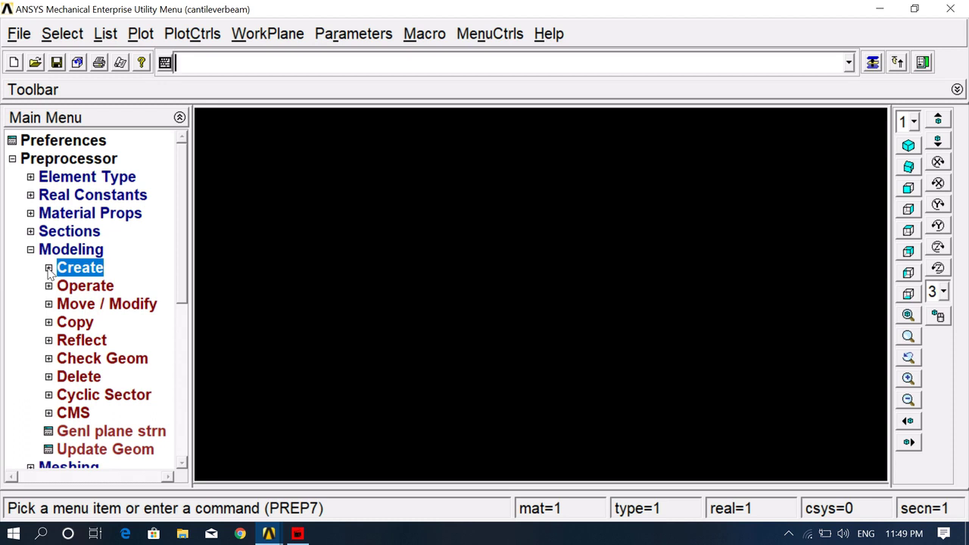
left_click(48, 269)
left_click(82, 286)
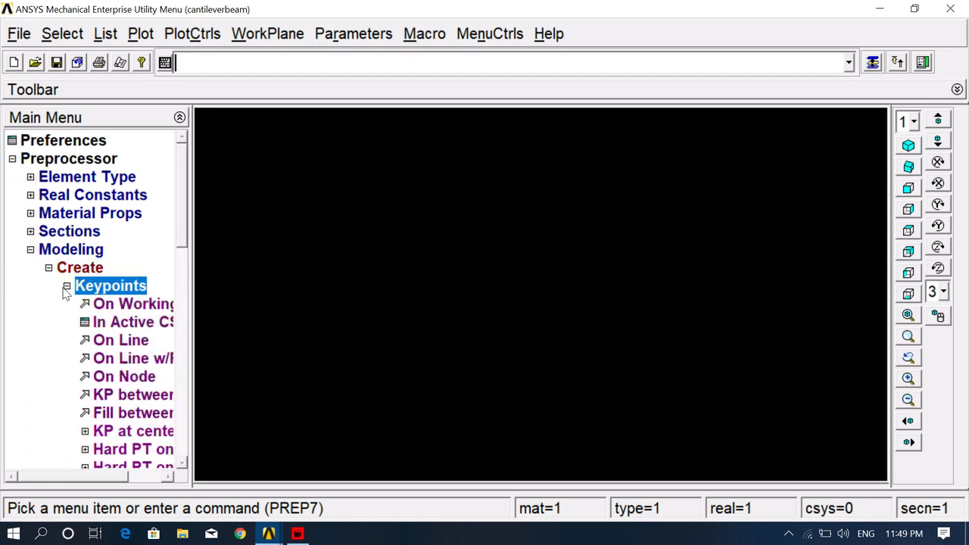
left_click(115, 324)
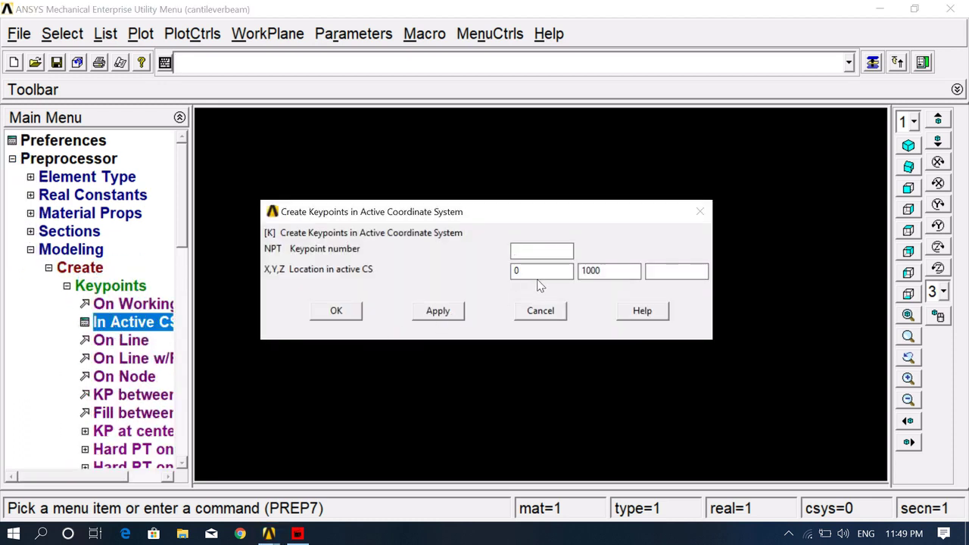
left_click_drag(600, 271, 570, 279)
left_click(437, 316)
- Create keypoint 2 at X = 1000, Y = 0
left_click(554, 271)
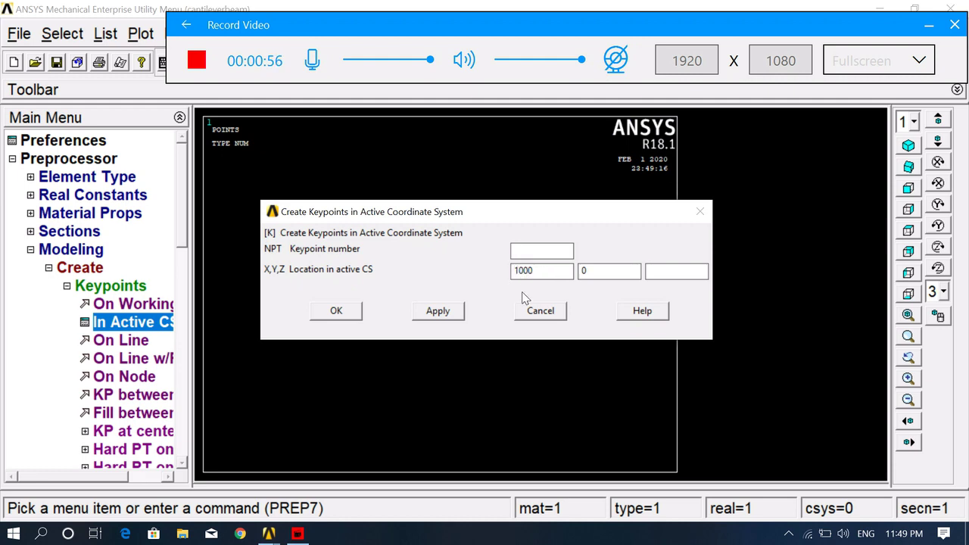
left_click(336, 310)
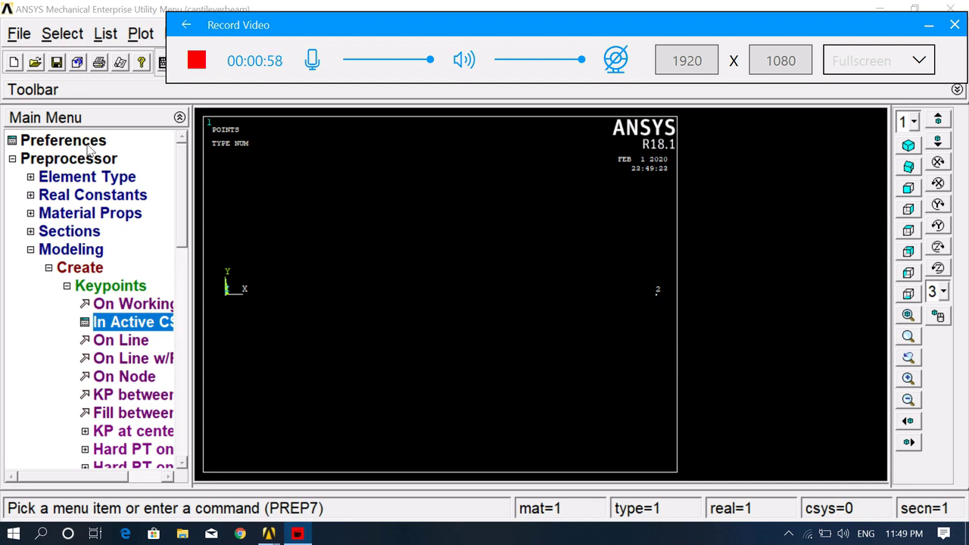
left_click(100, 93)
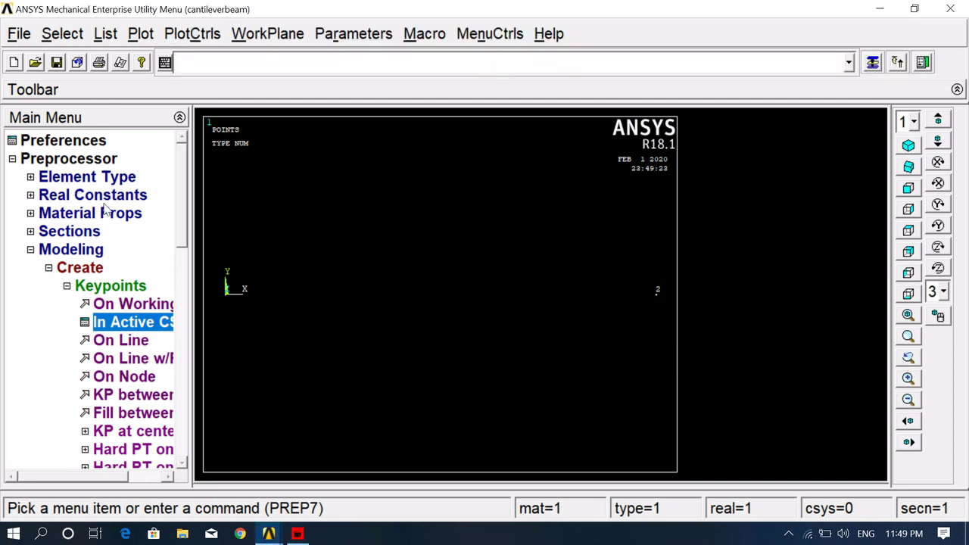
left_click(67, 286)
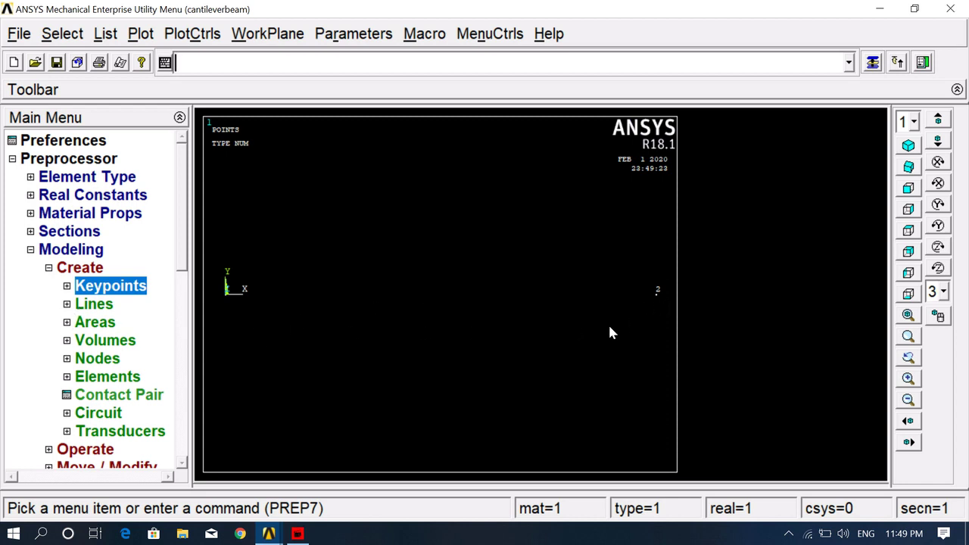
- Draw a straight line from keypoint 1 to keypoint 2
left_click(80, 307)
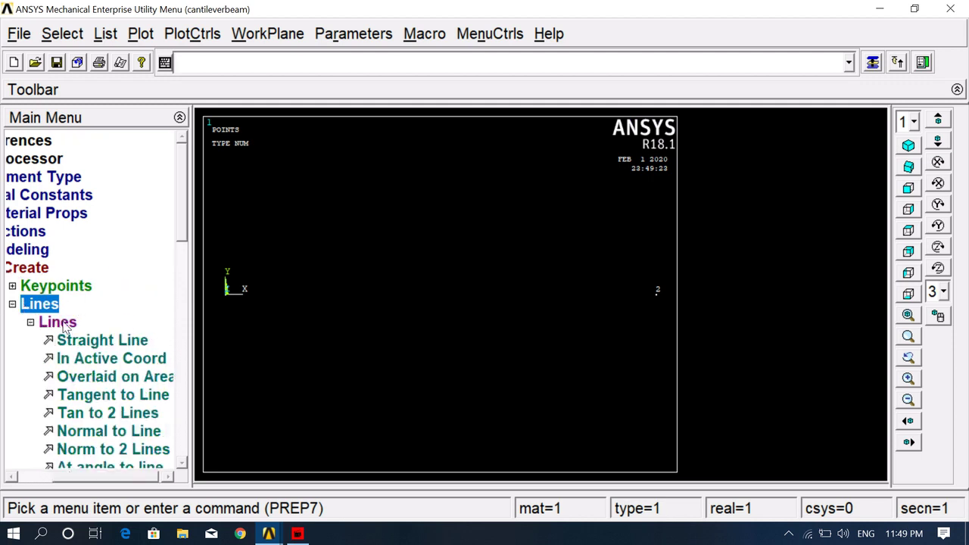
left_click(77, 346)
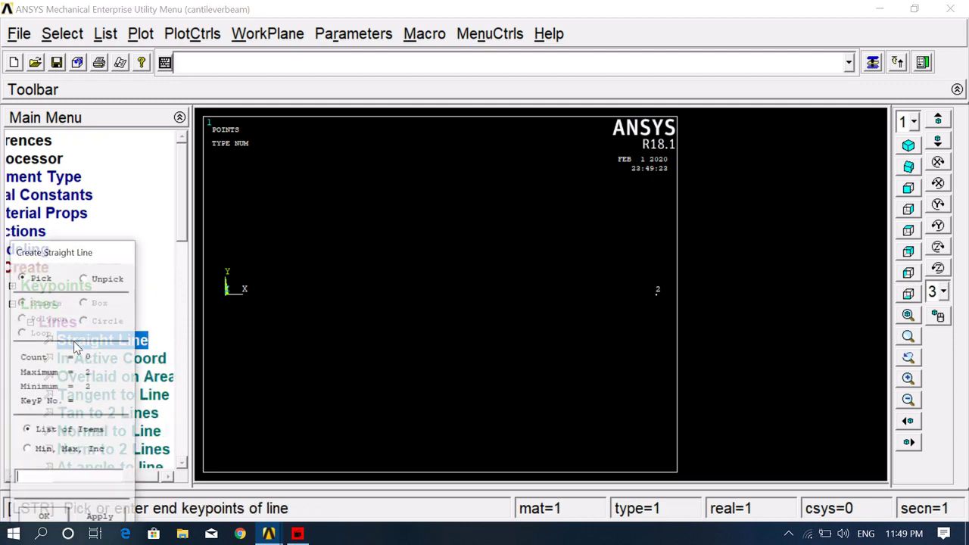
left_click_drag(86, 255, 93, 170)
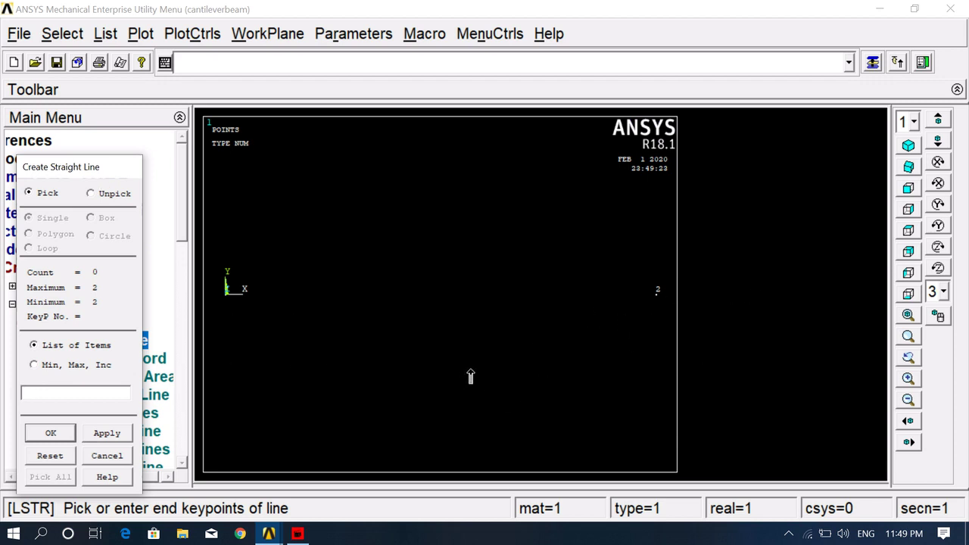
left_click(228, 314)
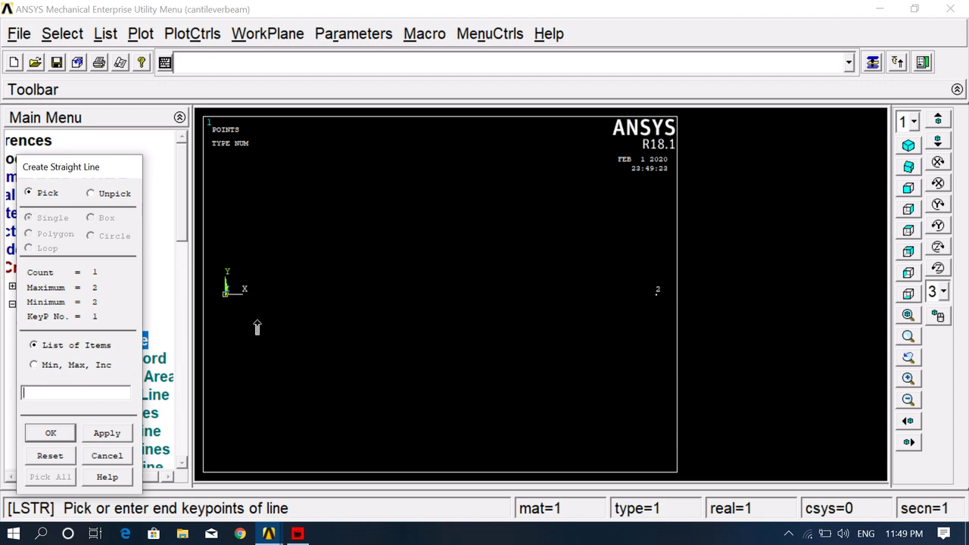
left_click(641, 318)
left_click(50, 433)
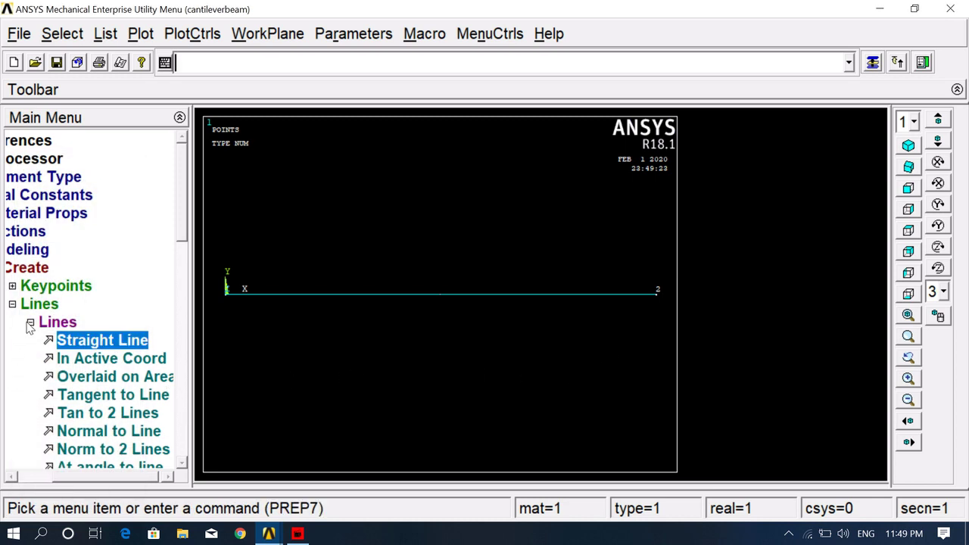
double_click(34, 329)
left_click(66, 303)
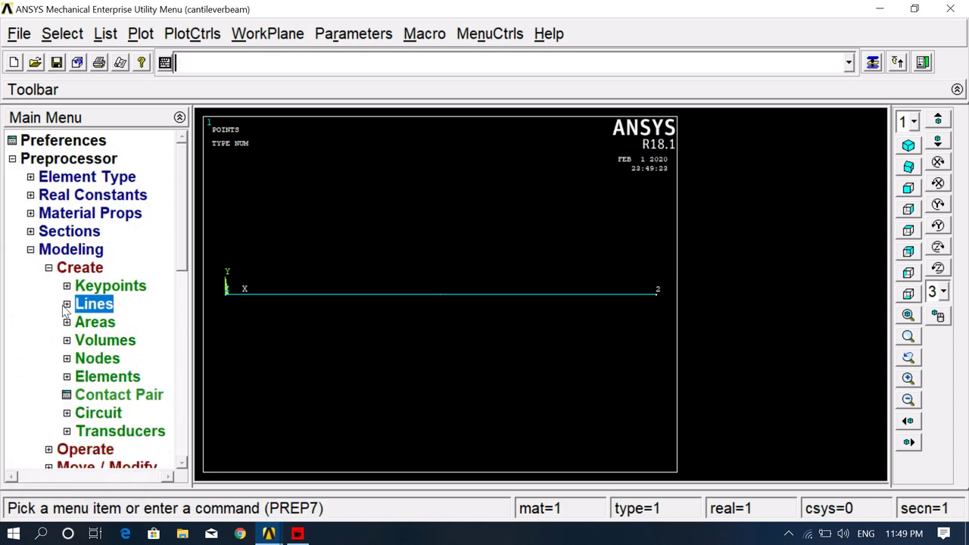
left_click(49, 268)
left_click(48, 268)
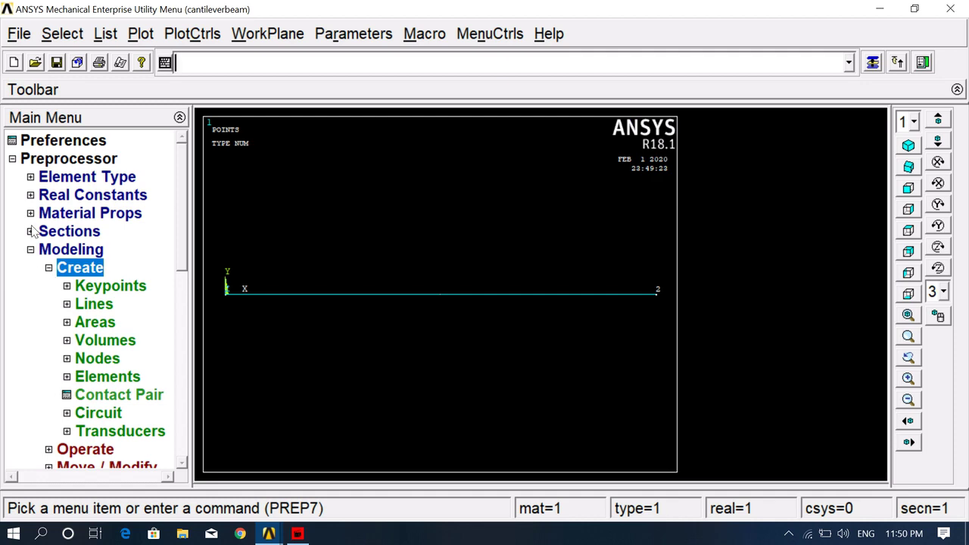
- Add element type 1 as Beam '2 node 188' (BEAM188)
left_click(31, 180)
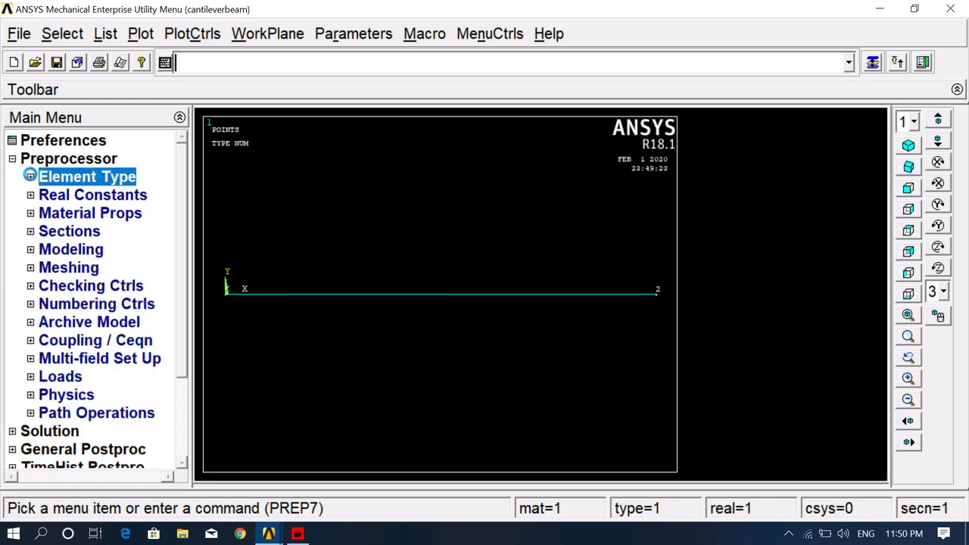
left_click(76, 197)
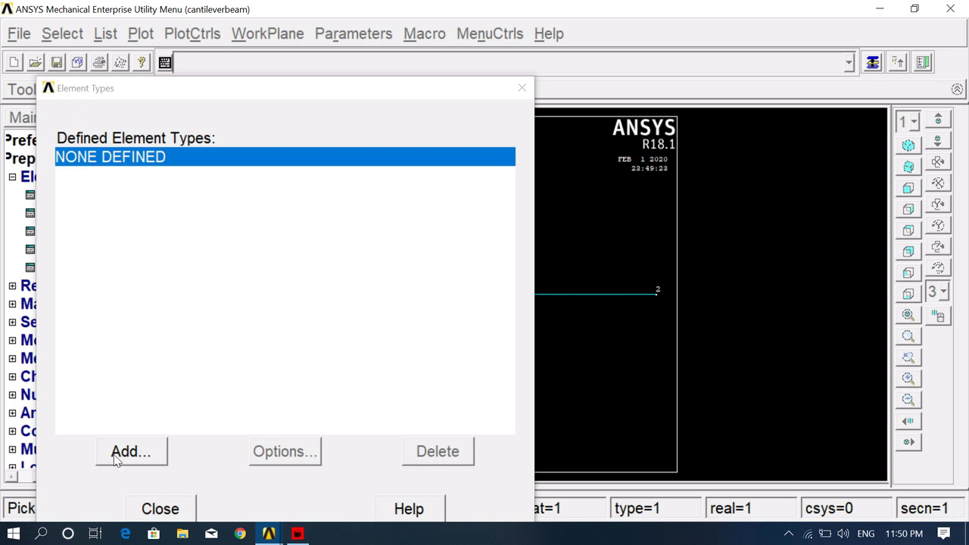
left_click(122, 454)
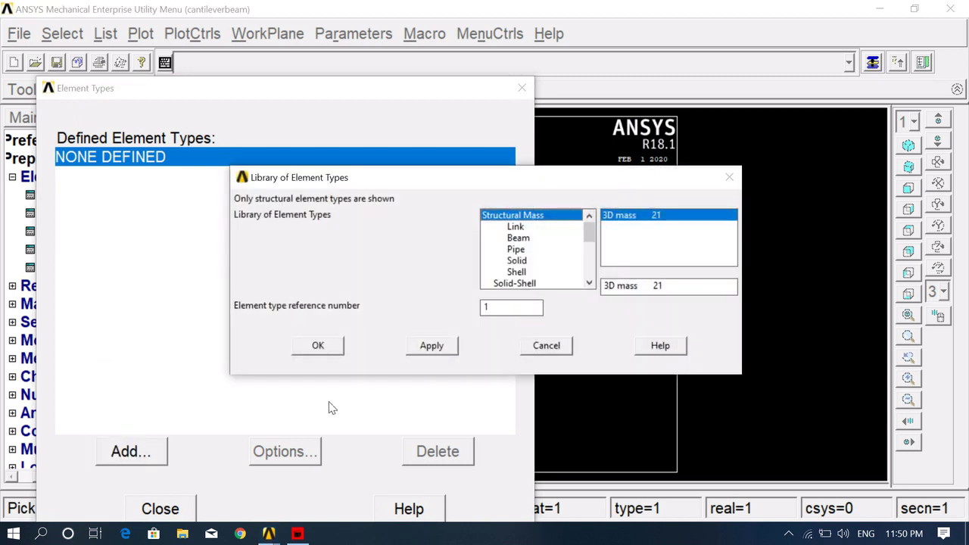
left_click(519, 238)
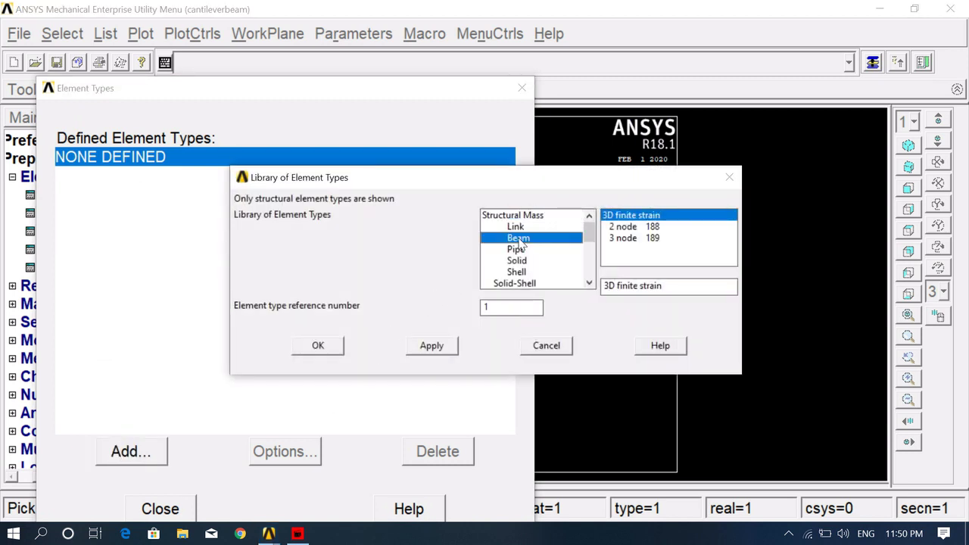
left_click(635, 227)
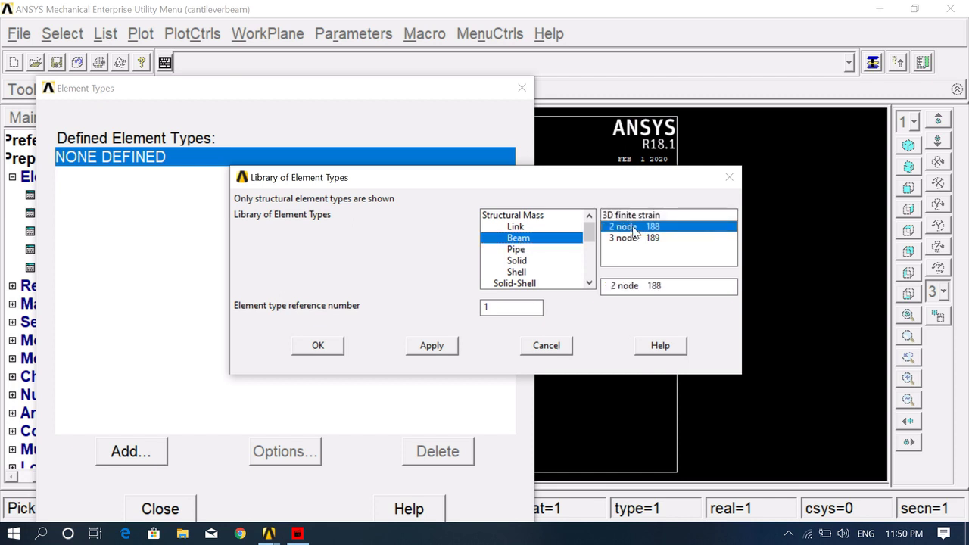
left_click(318, 346)
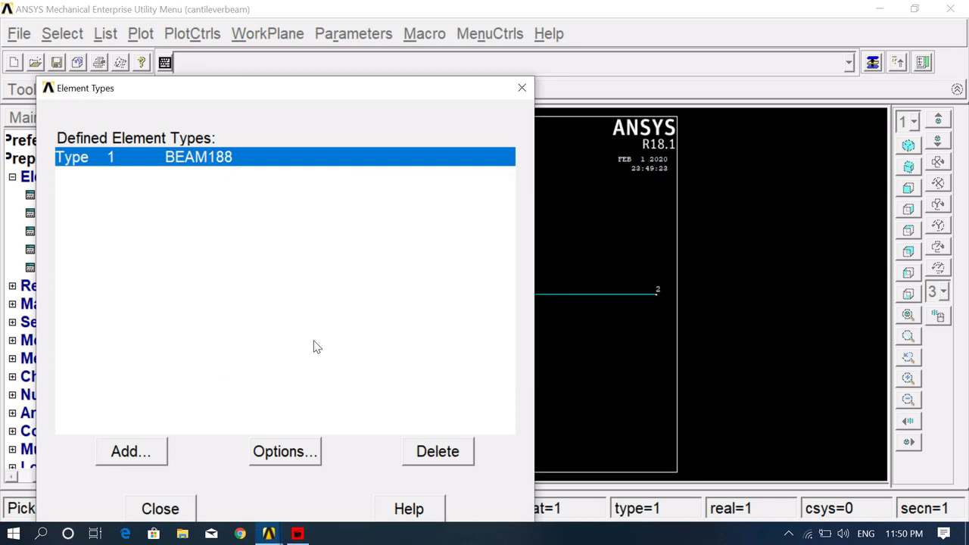
left_click(160, 509)
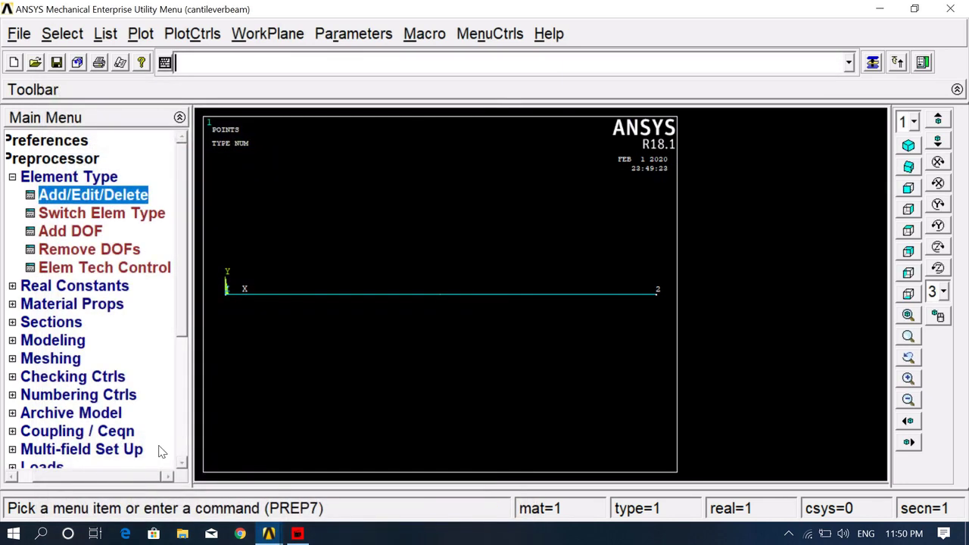
left_click(12, 179)
left_click(53, 196)
left_click(78, 217)
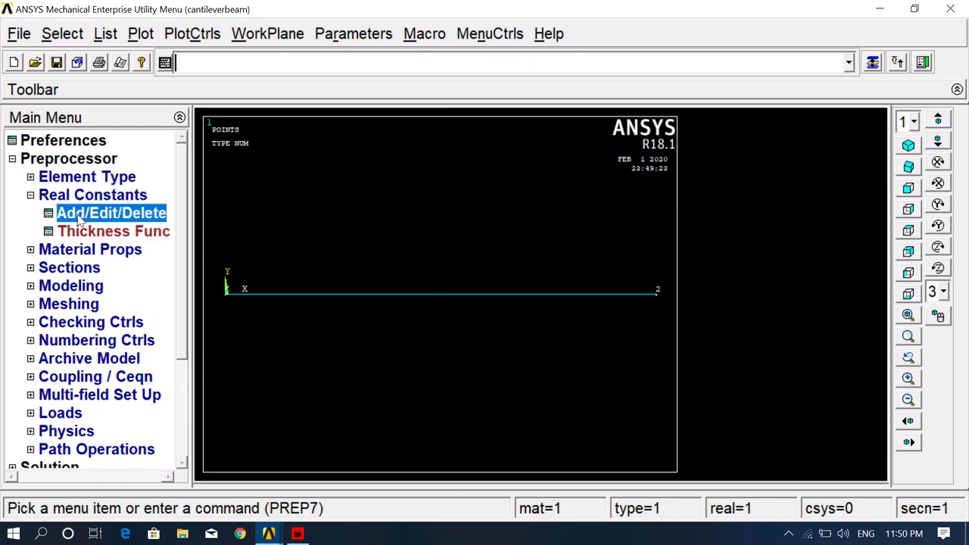
left_click(88, 334)
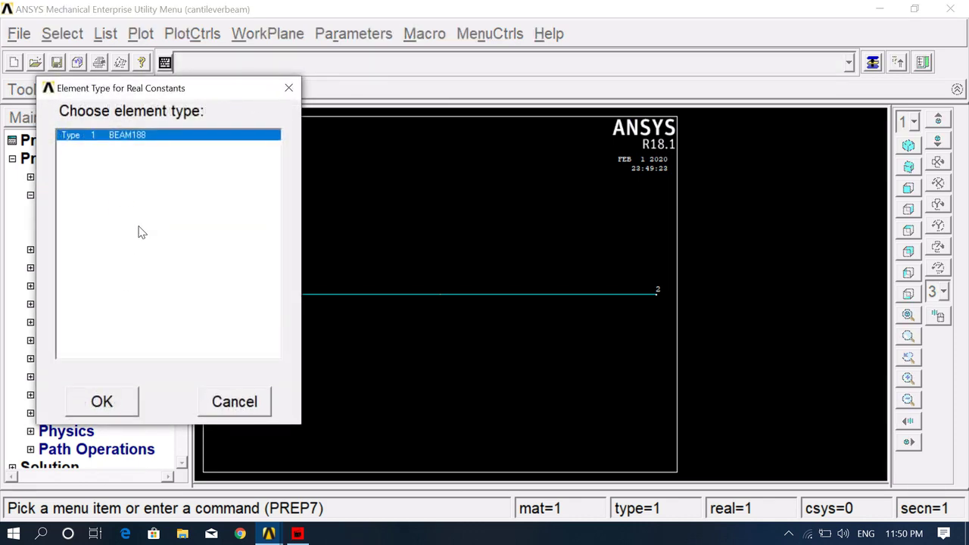
left_click(104, 402)
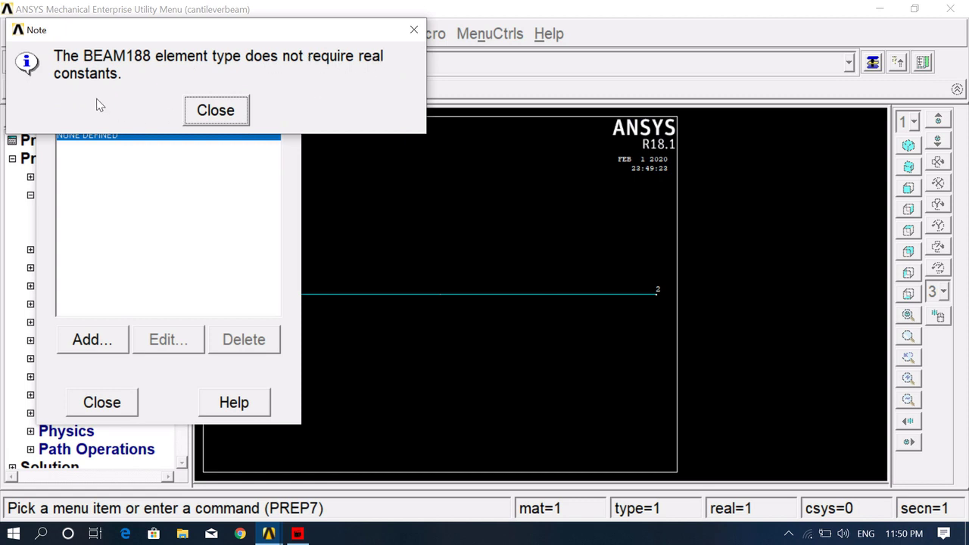
left_click(234, 111)
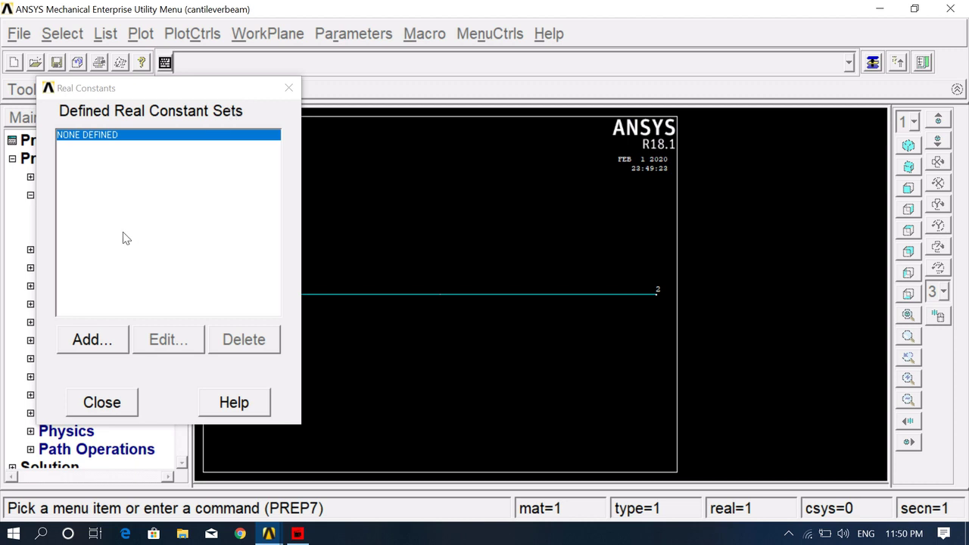
left_click(109, 409)
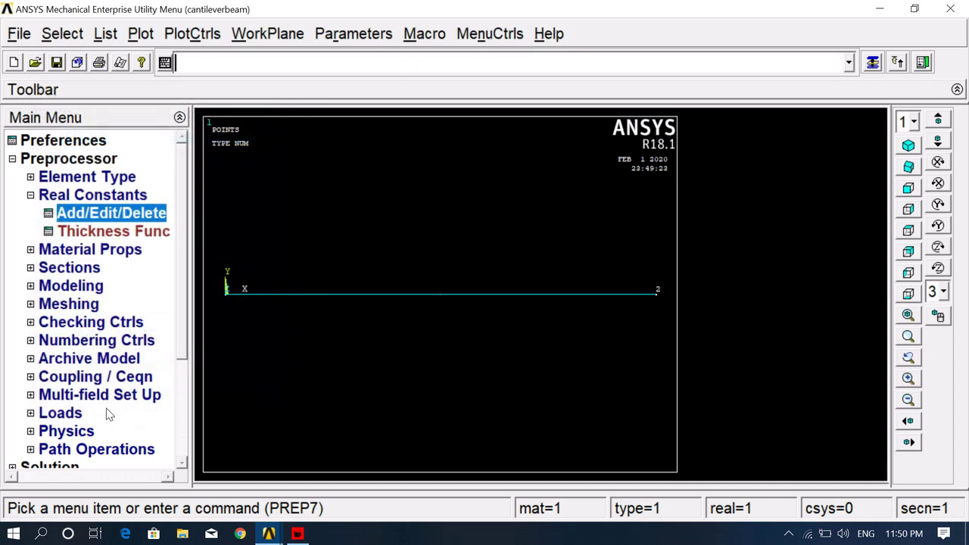
left_click(31, 195)
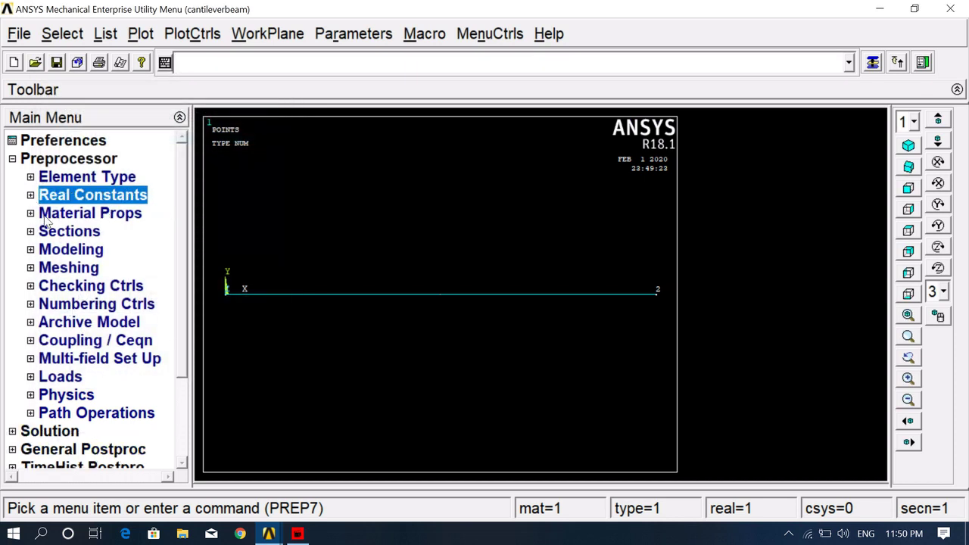
- Open Structural > Linear > Elastic > Isotropic for material model 1
left_click(44, 219)
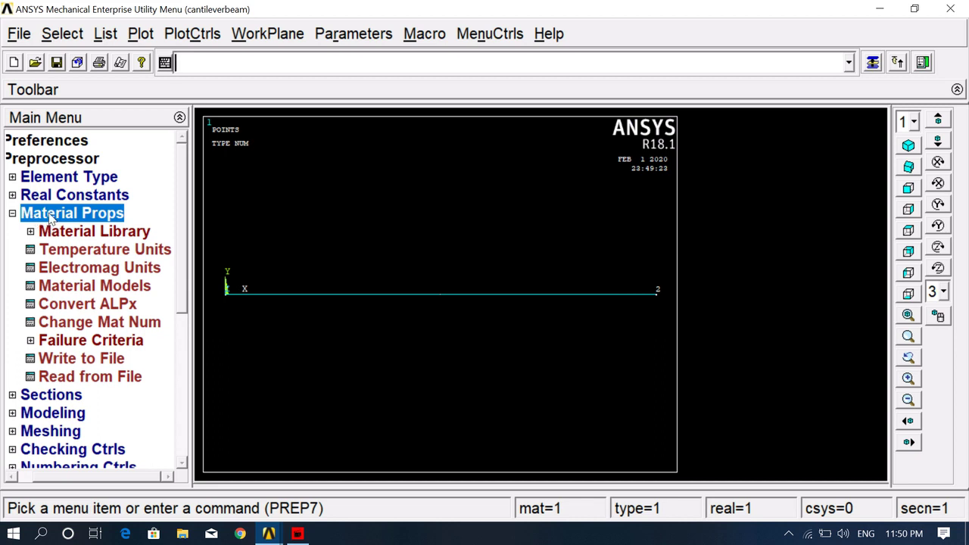
left_click(85, 287)
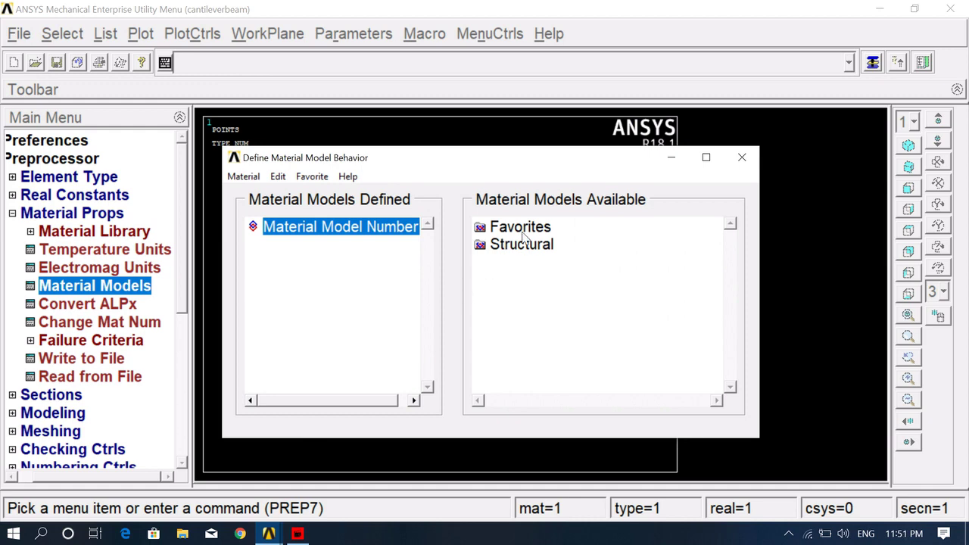
double_click(524, 245)
double_click(534, 262)
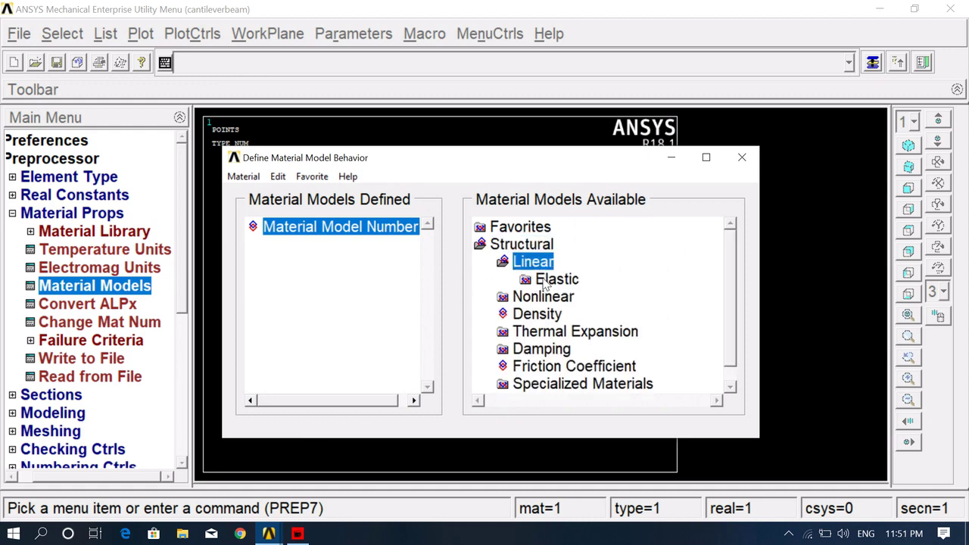
double_click(552, 279)
double_click(572, 296)
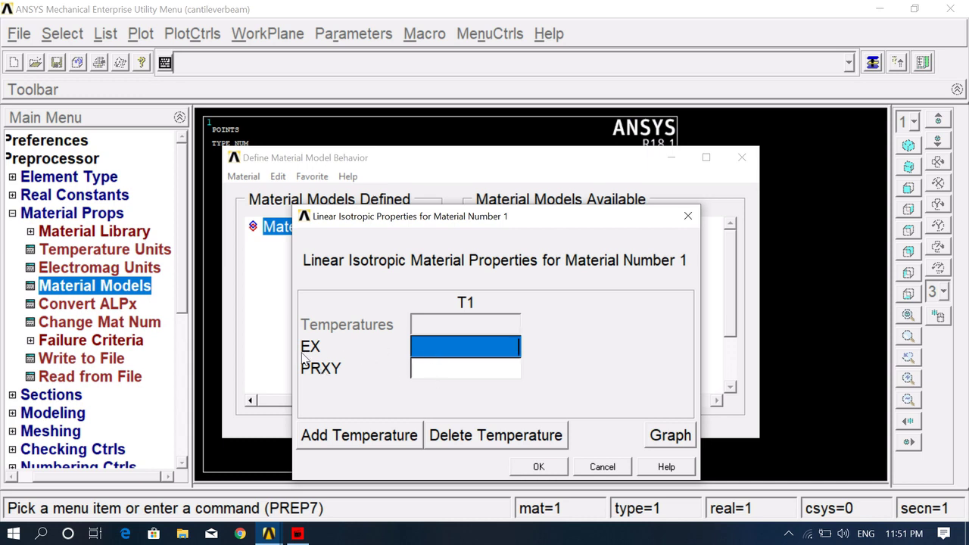
- Enter EX 200000 and PRXY 0.33 and confirm the material properties
left_click(474, 346)
type("200000")
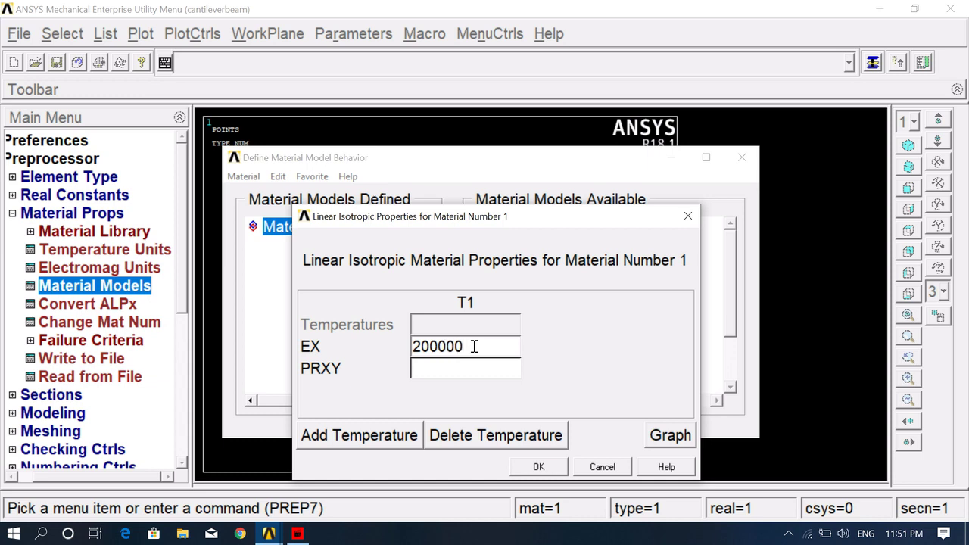
left_click(434, 371)
type("0.33")
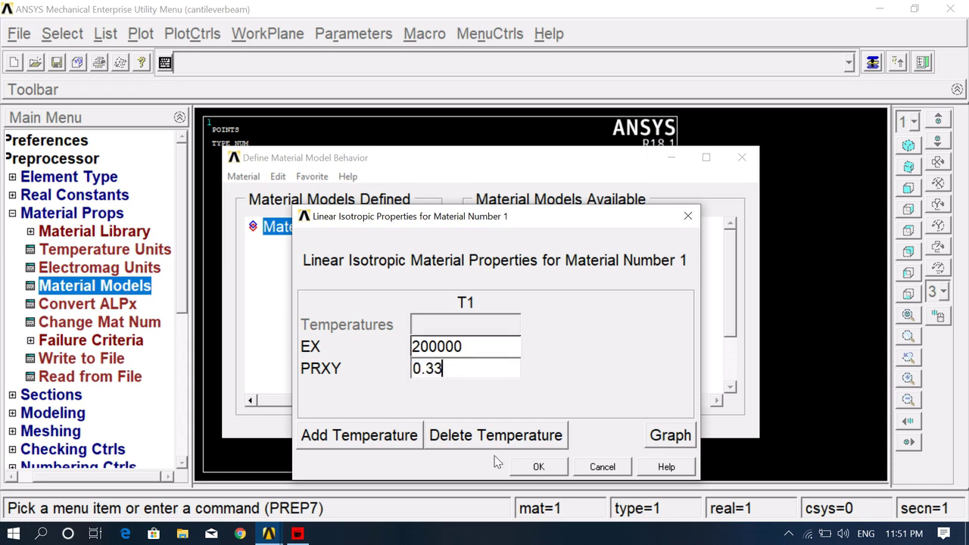
left_click(538, 466)
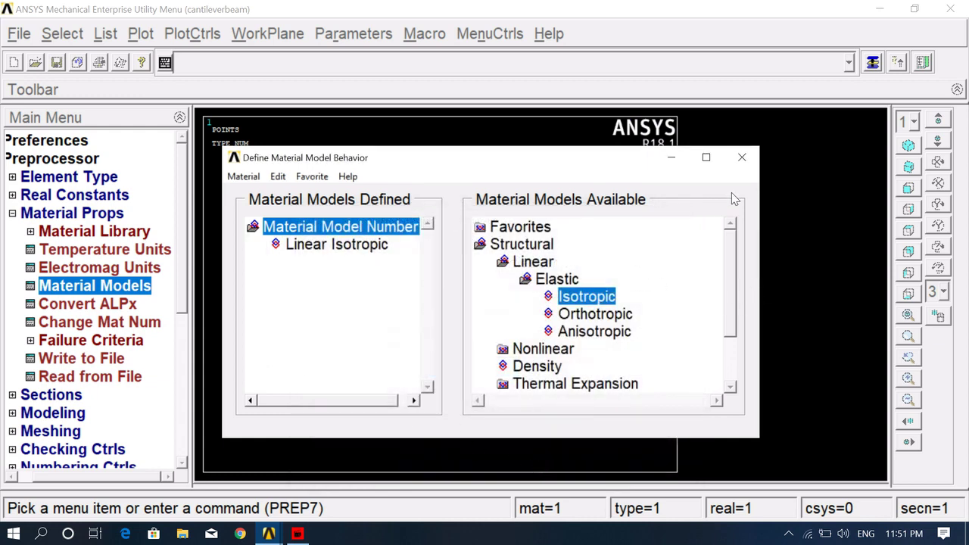
left_click(742, 159)
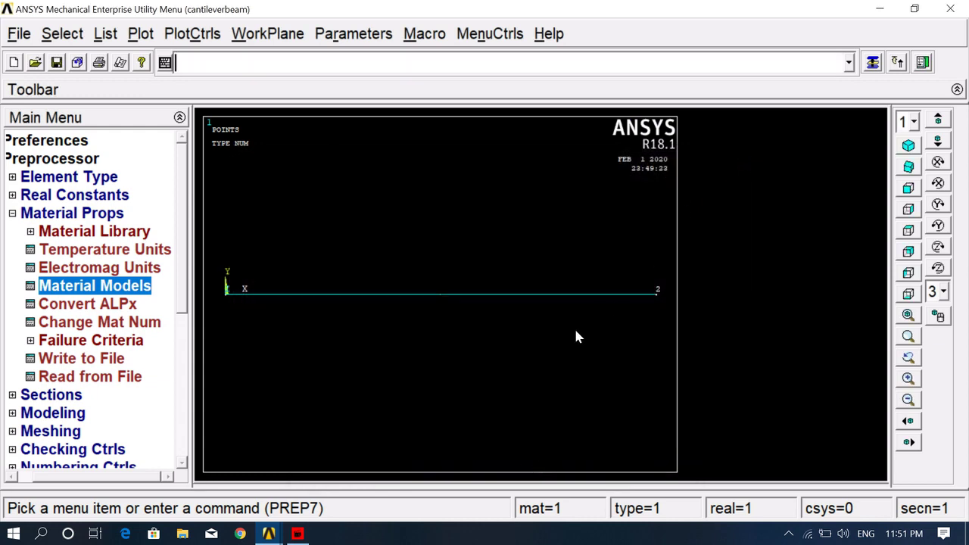
left_click(14, 212)
- Open the Beam Tool for Common Sections under Sections > Beam
left_click(60, 231)
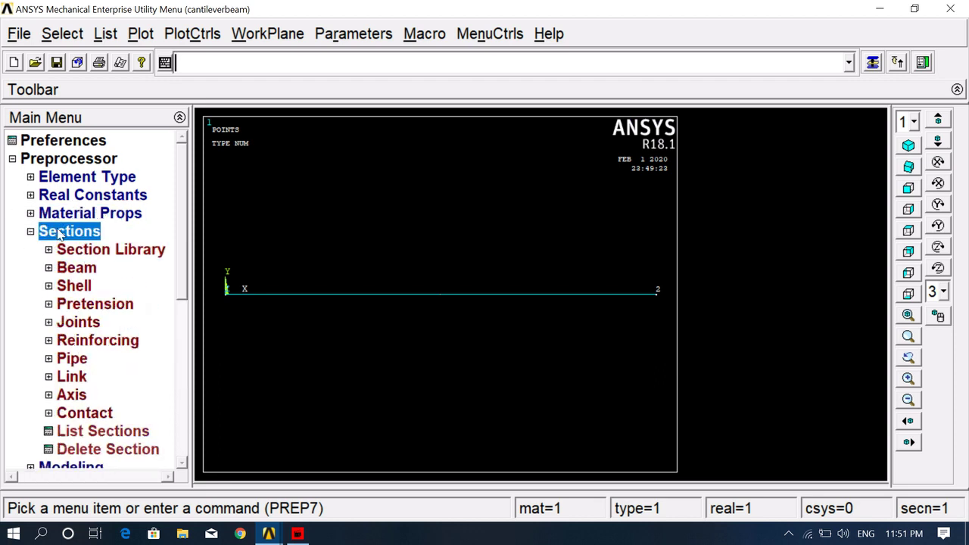
left_click(30, 231)
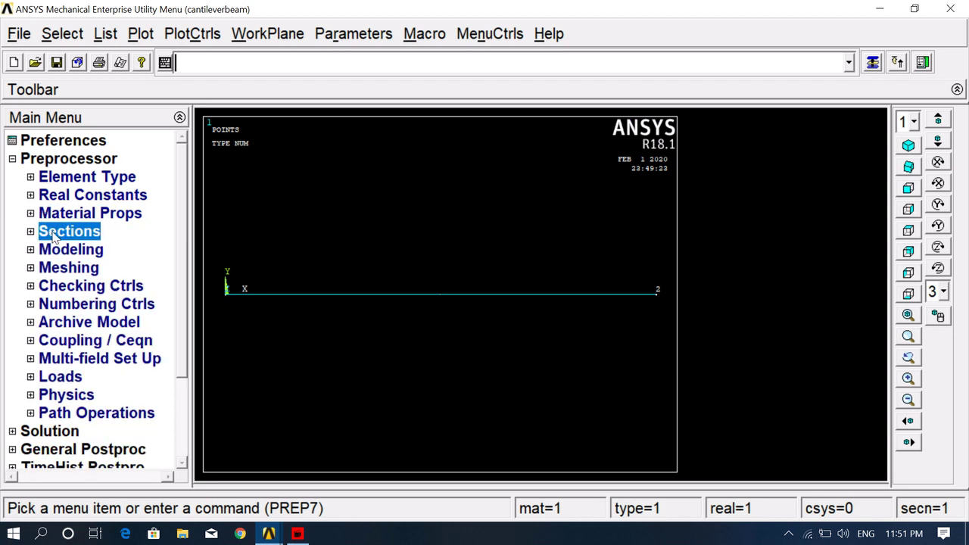
left_click(30, 231)
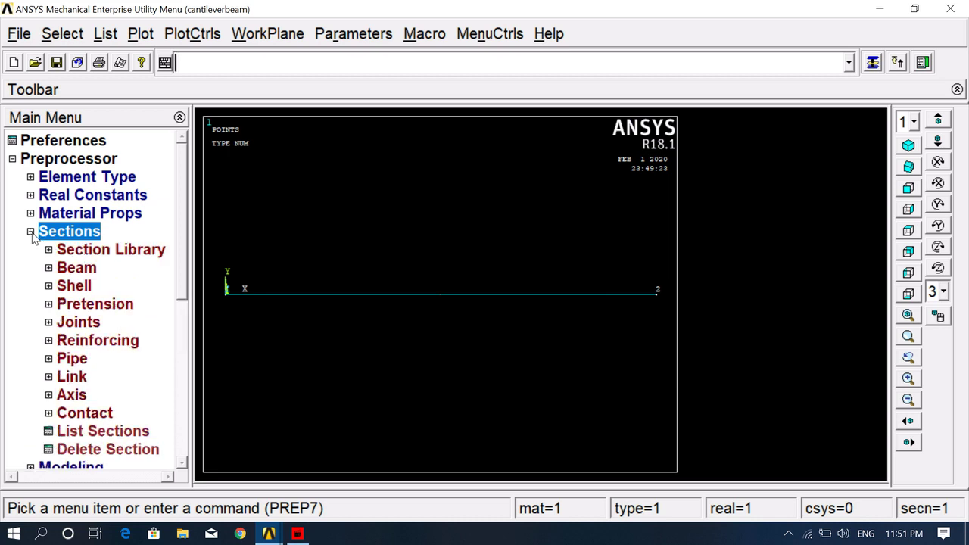
left_click(76, 271)
left_click(82, 289)
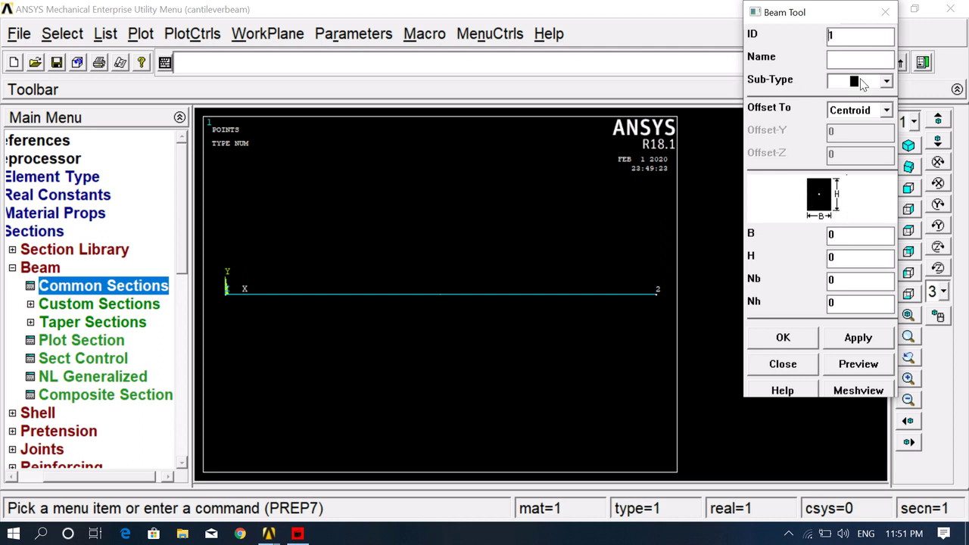
- Keep the solid rectangle sub-type and set section 1 to B 10, H 10
left_click(887, 82)
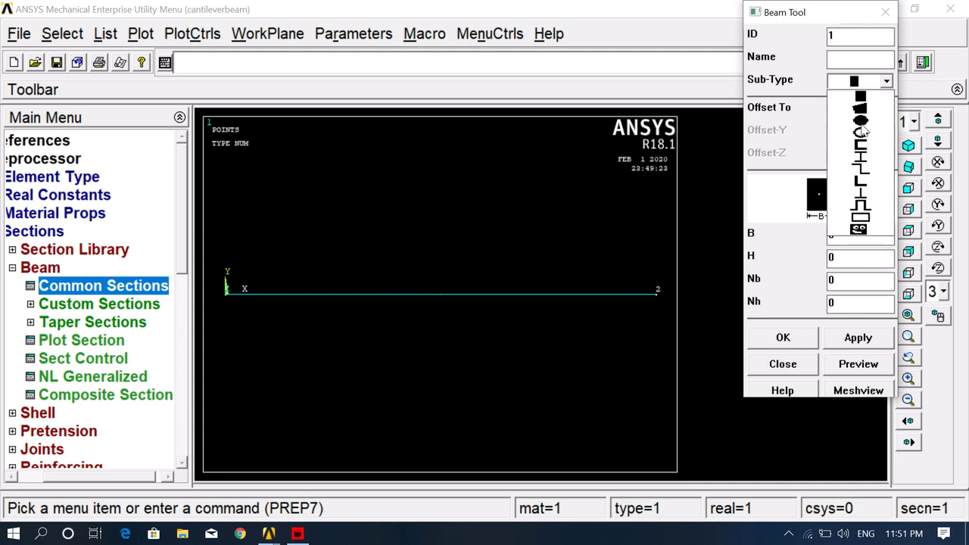
left_click(888, 80)
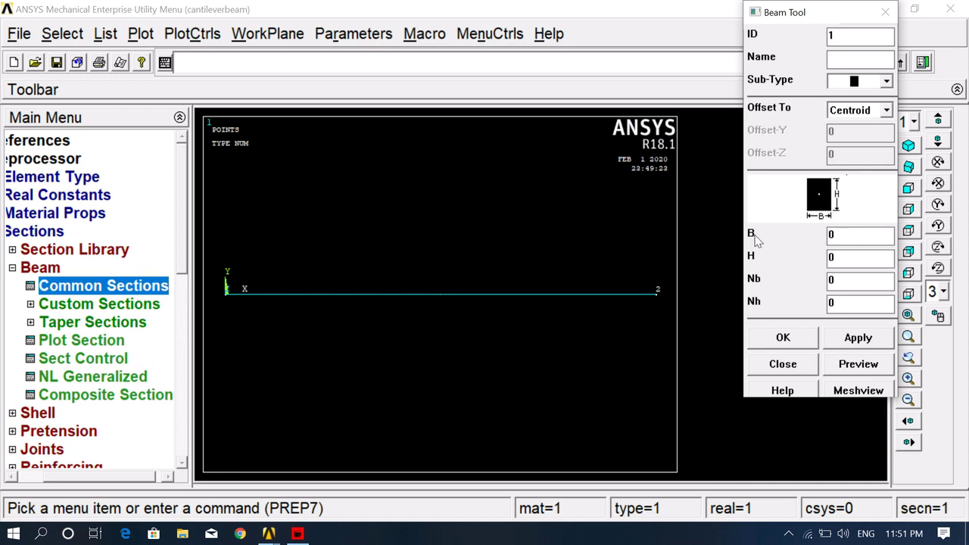
double_click(841, 235)
type("10")
double_click(837, 259)
type("10")
left_click(782, 338)
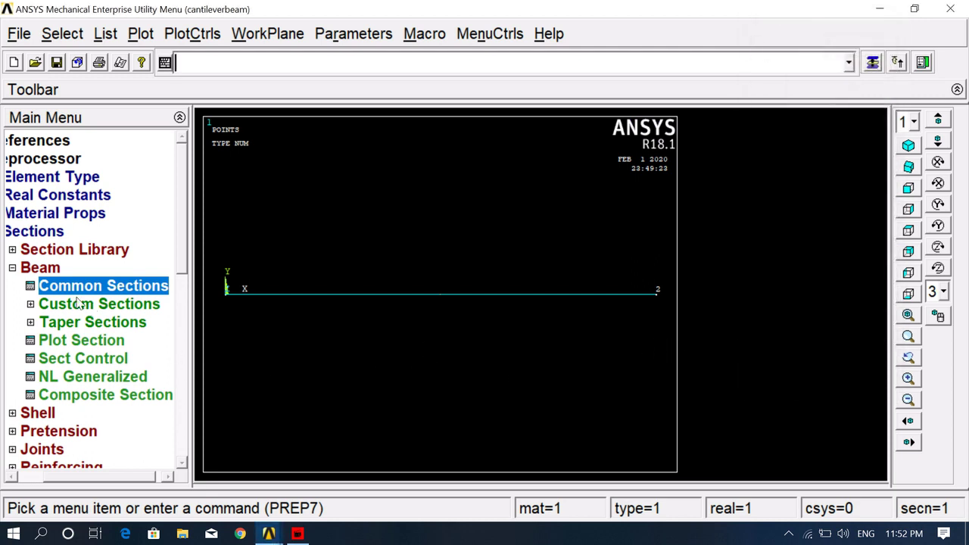
left_click(12, 268)
- Set 60 element divisions on All Lines through ManualSize line sizing
left_click(30, 231)
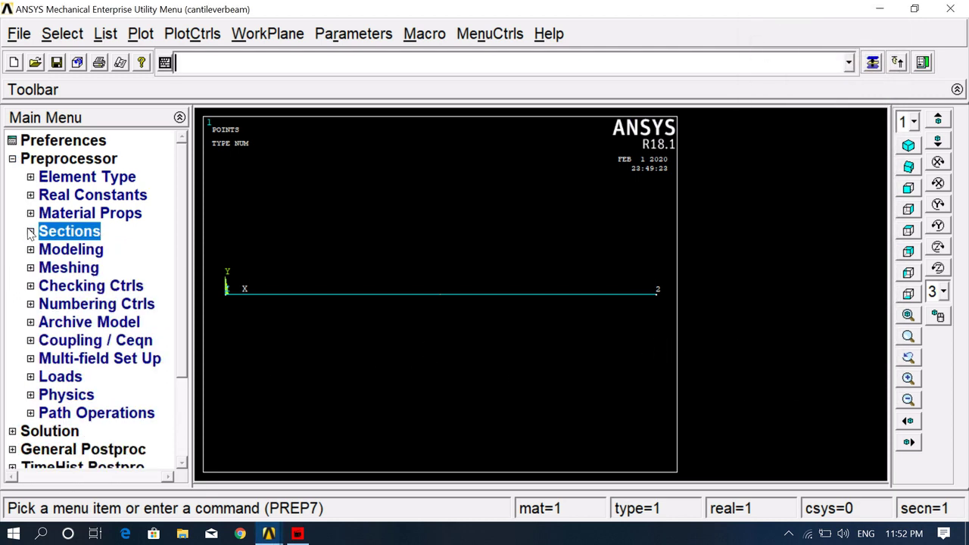
left_click(47, 269)
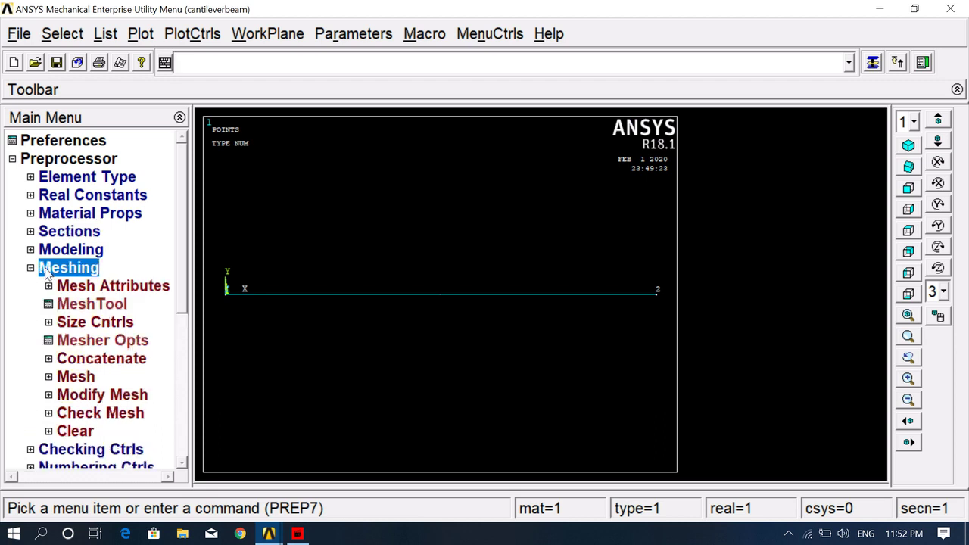
left_click(79, 324)
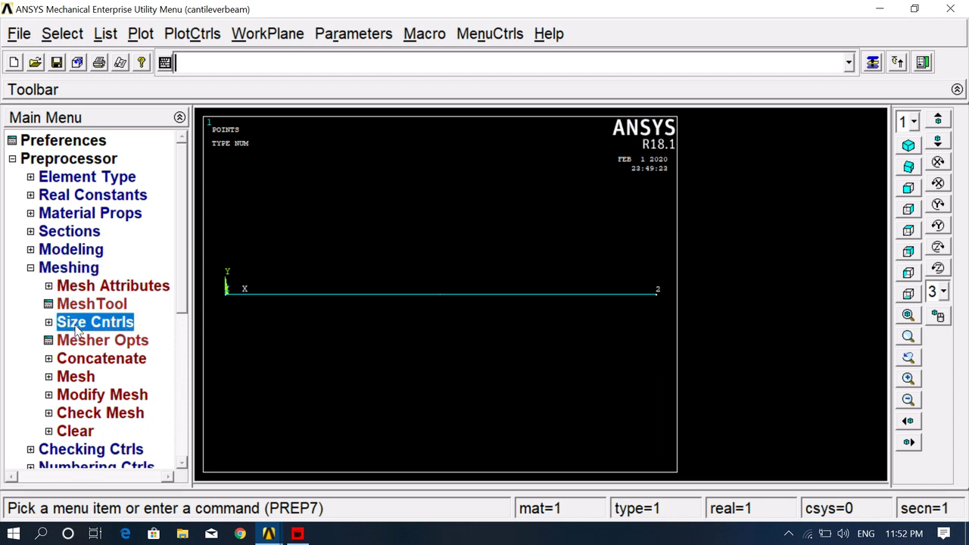
left_click(95, 361)
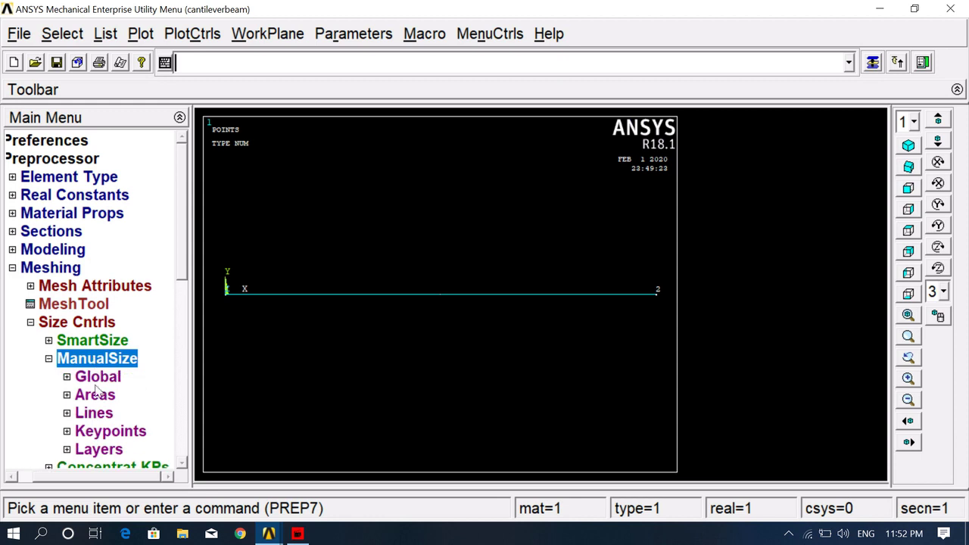
left_click(96, 416)
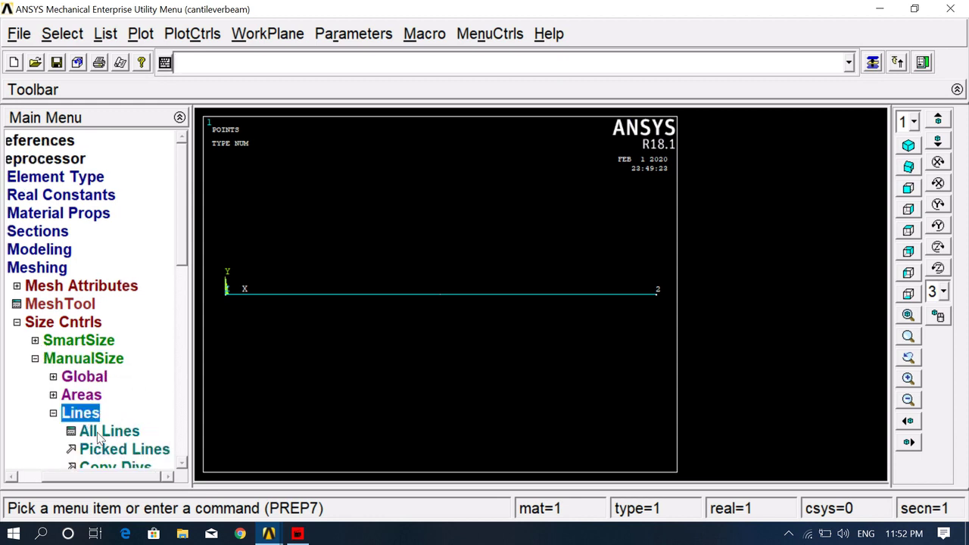
left_click(101, 434)
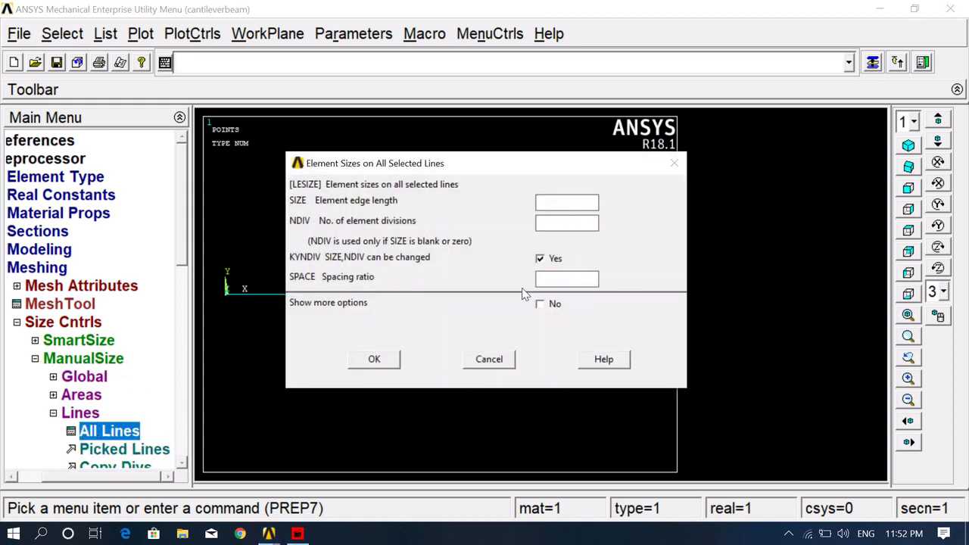
left_click(564, 222)
left_click(374, 360)
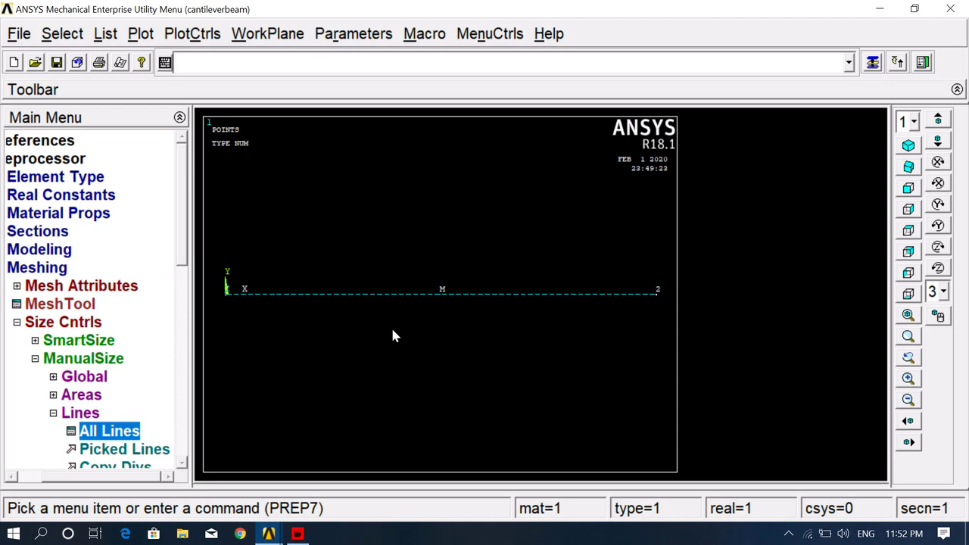
left_click(141, 34)
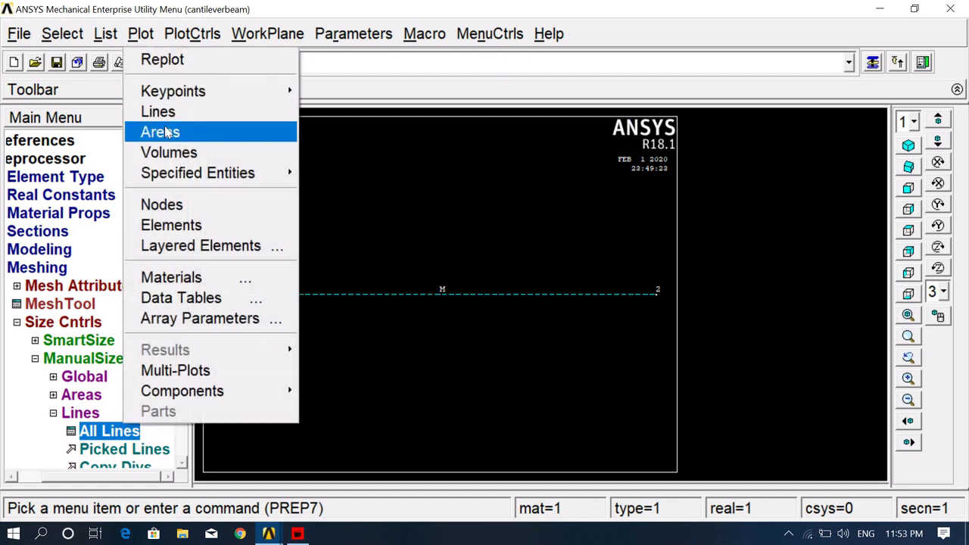
mouse_move(106, 34)
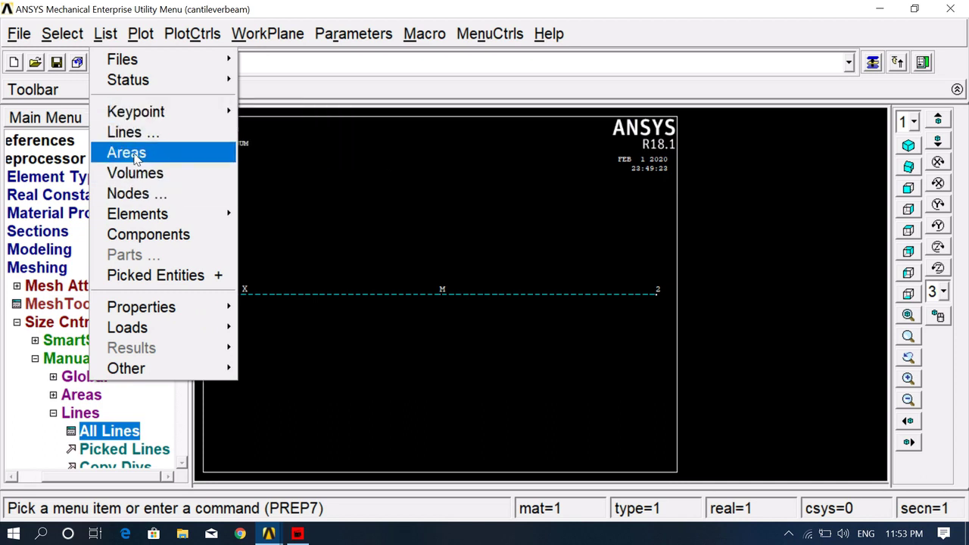
left_click(138, 195)
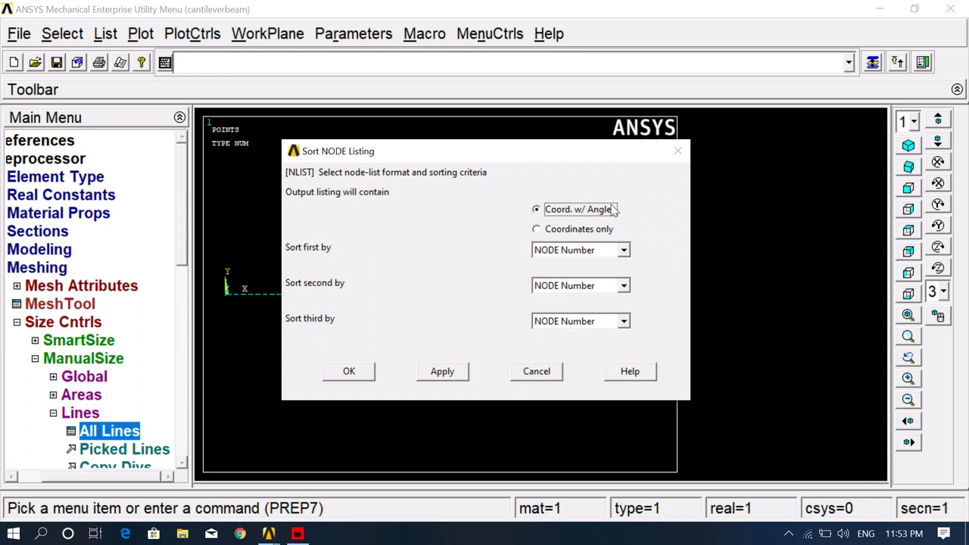
left_click(348, 371)
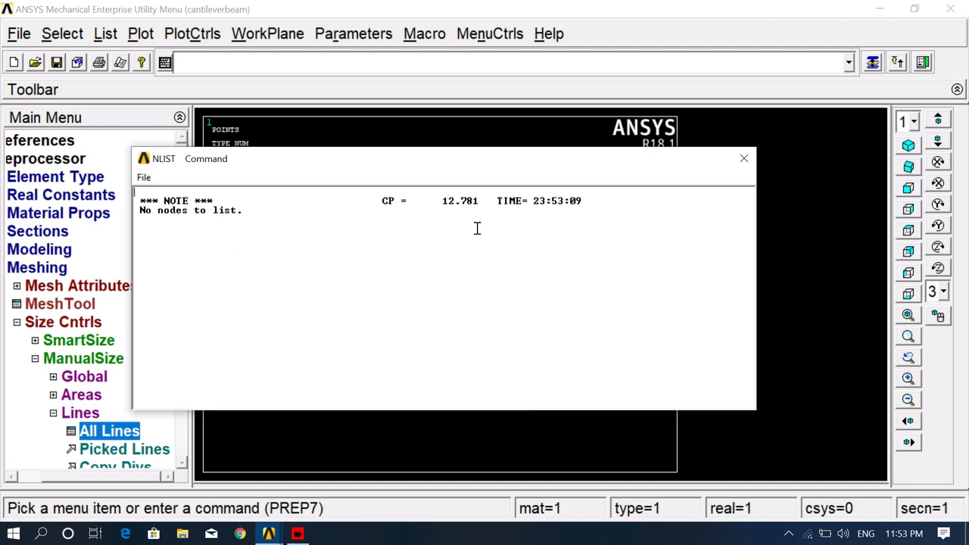
left_click(744, 158)
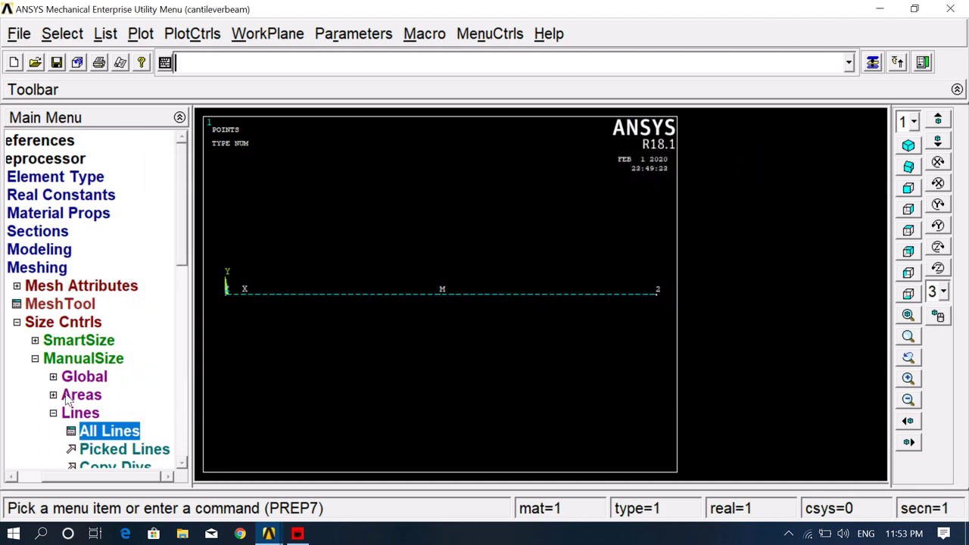
- Mesh all lines of the beam into beam elements
left_click(23, 324)
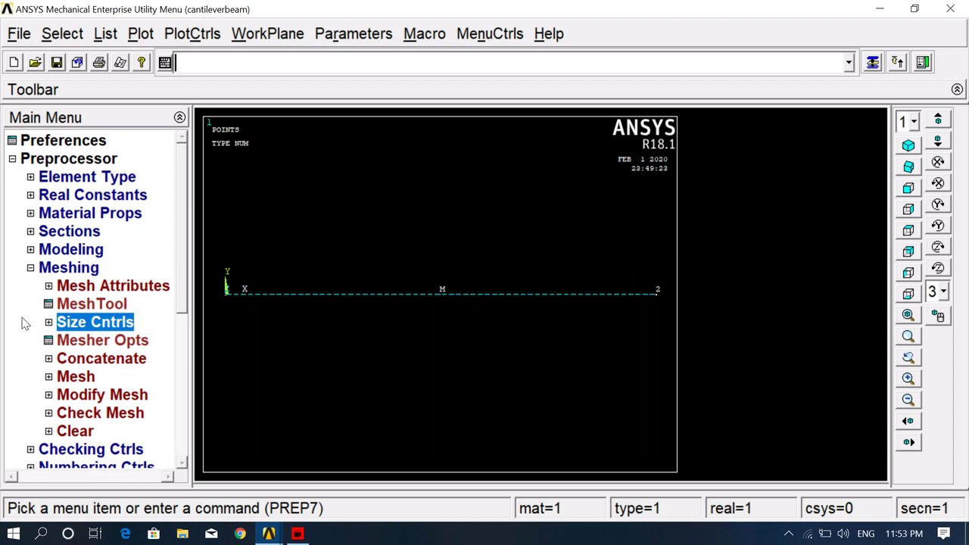
left_click(42, 269)
left_click(45, 271)
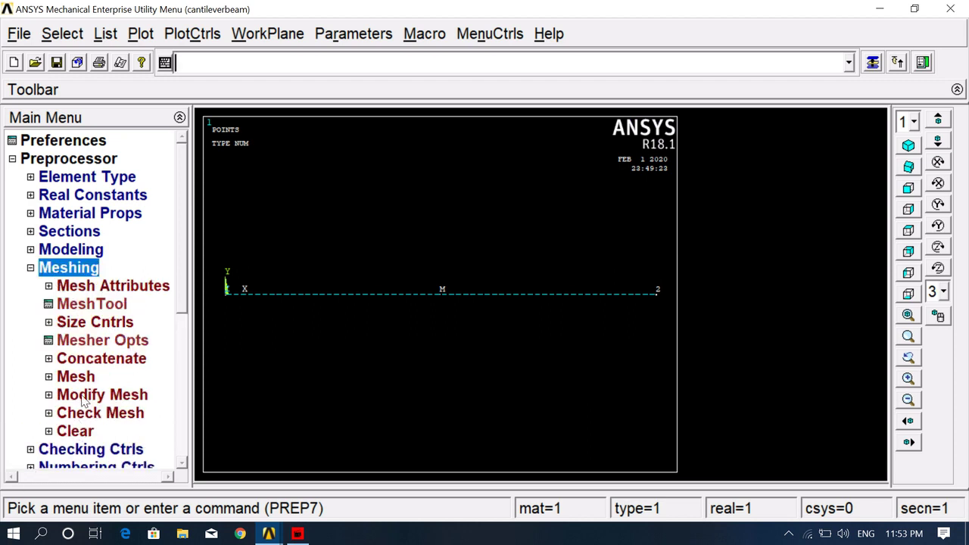
left_click(59, 377)
left_click(83, 414)
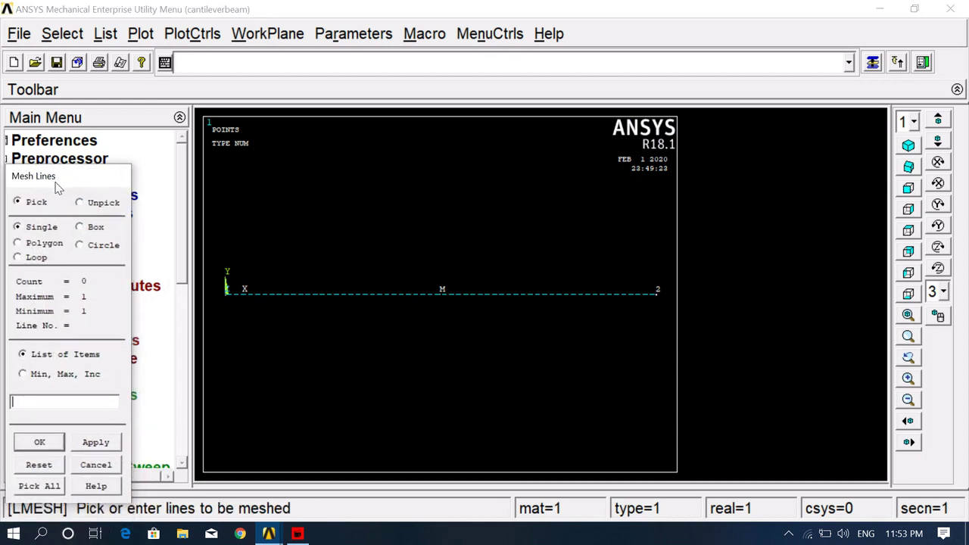
left_click(32, 426)
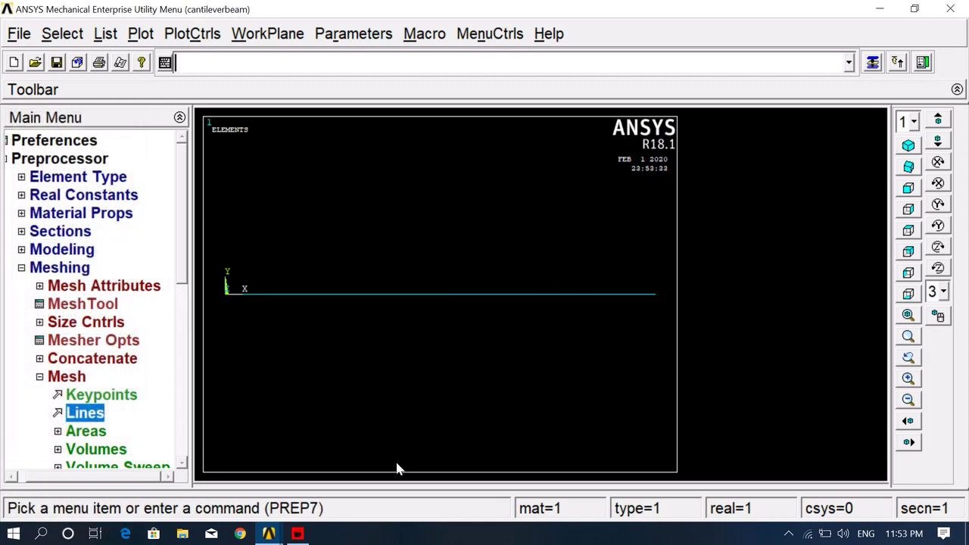
left_click(39, 377)
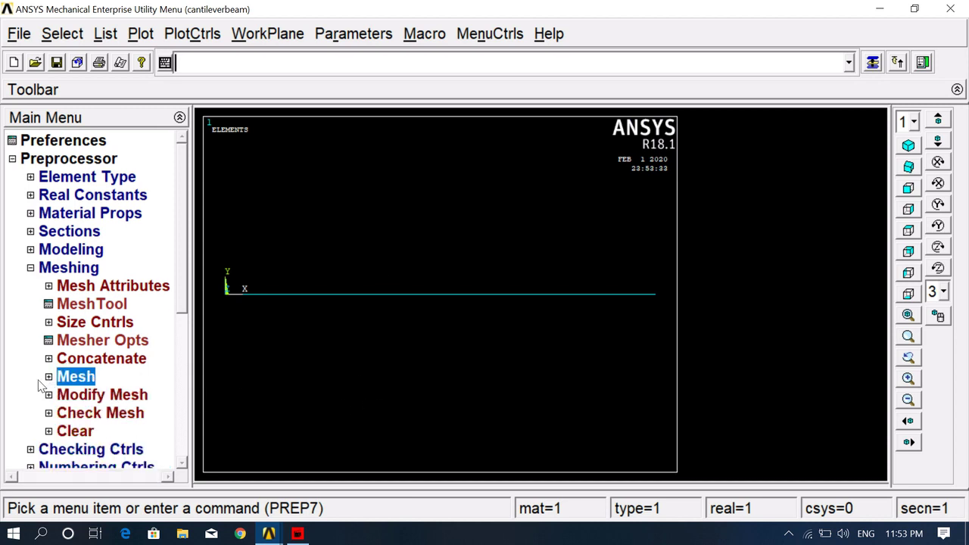
left_click(31, 269)
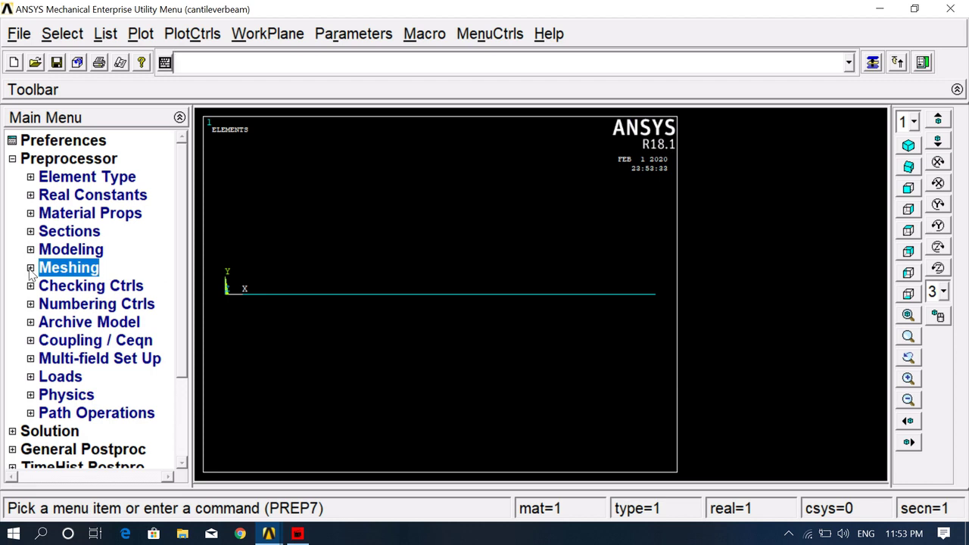
- Expand Solution > Define Loads > Apply > Structural > Displacement constraint options
left_click(62, 383)
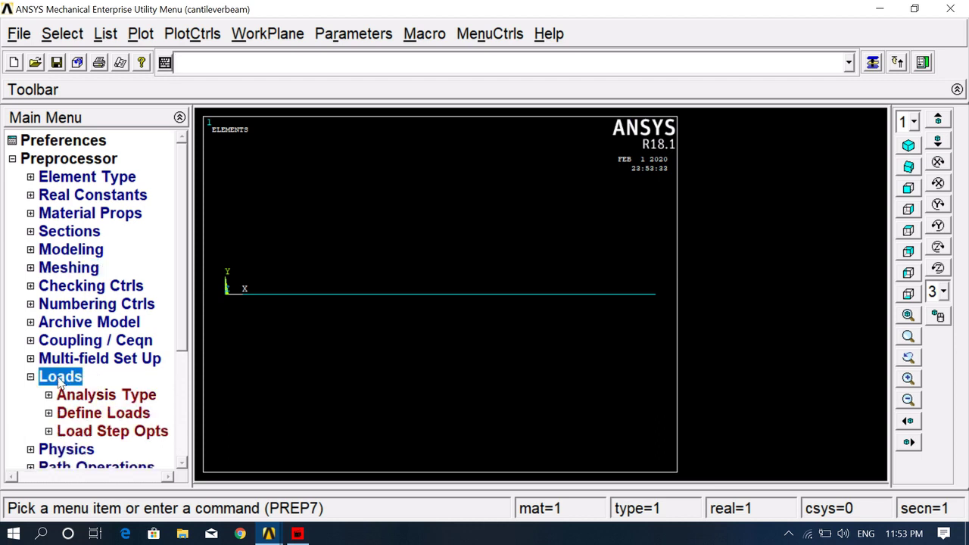
left_click(30, 376)
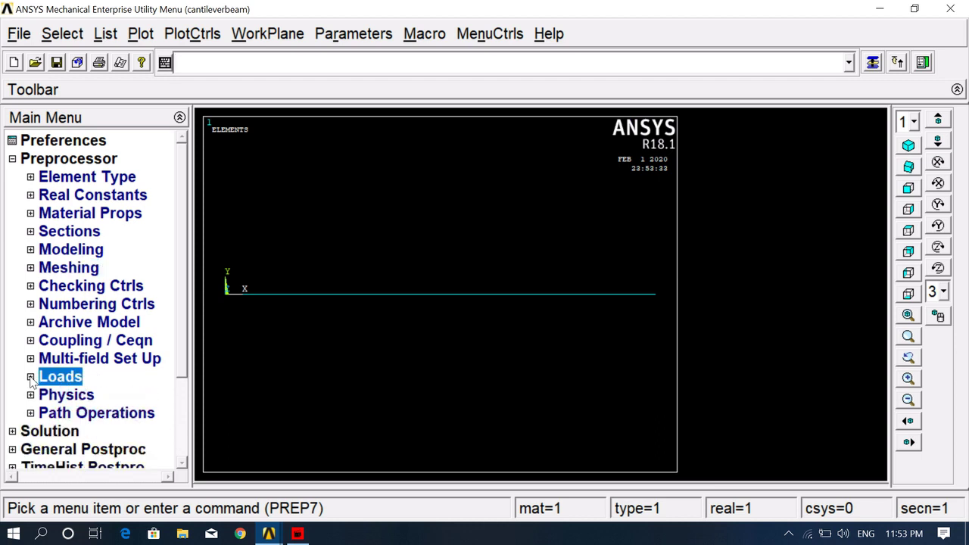
left_click(38, 433)
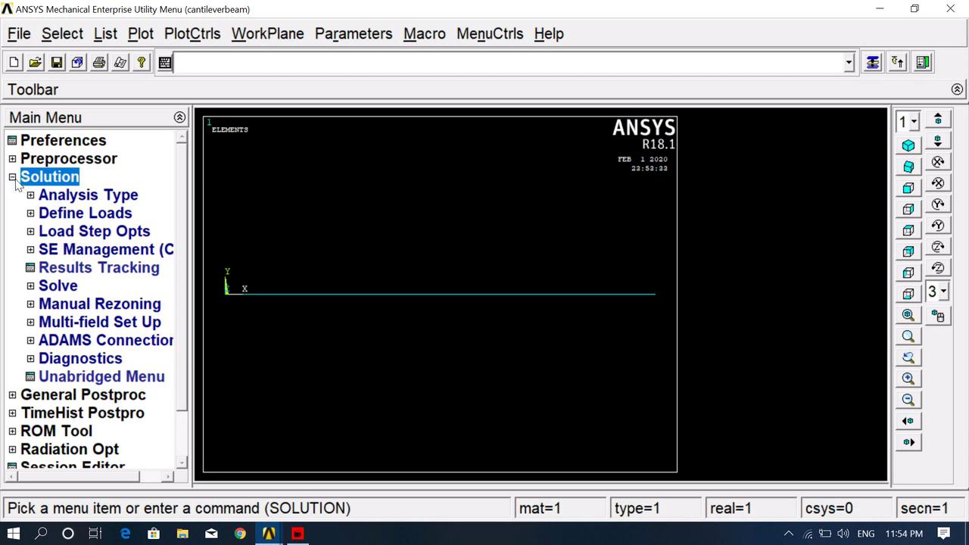
left_click(59, 215)
left_click(65, 251)
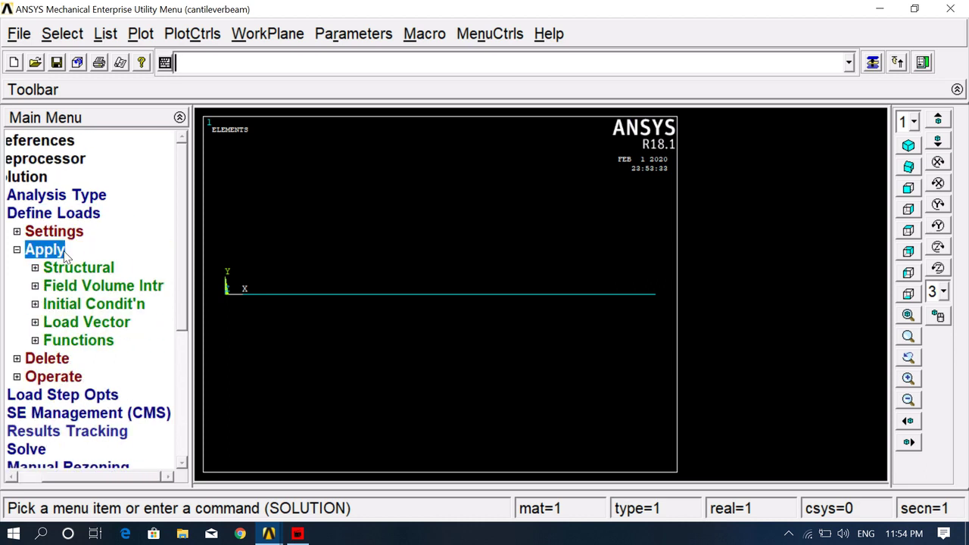
left_click(79, 271)
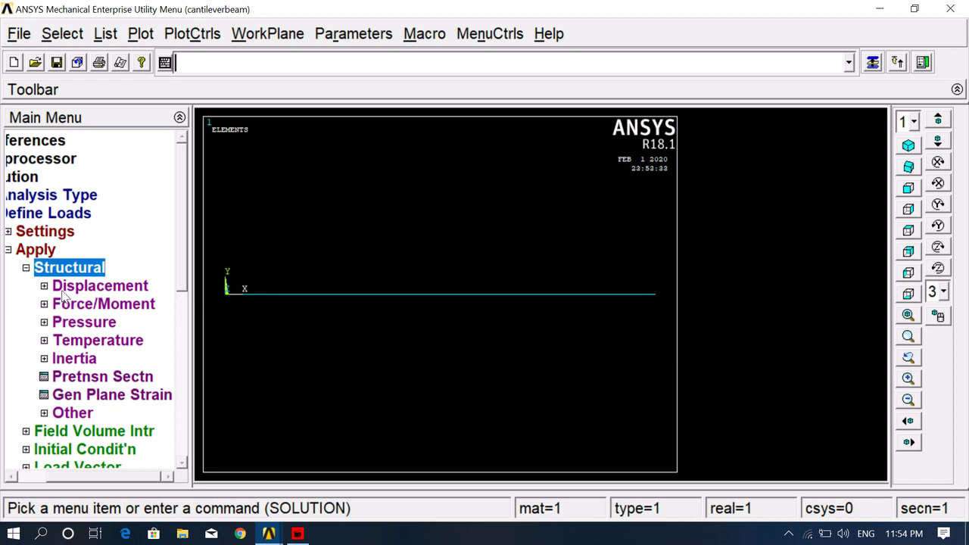
left_click(99, 294)
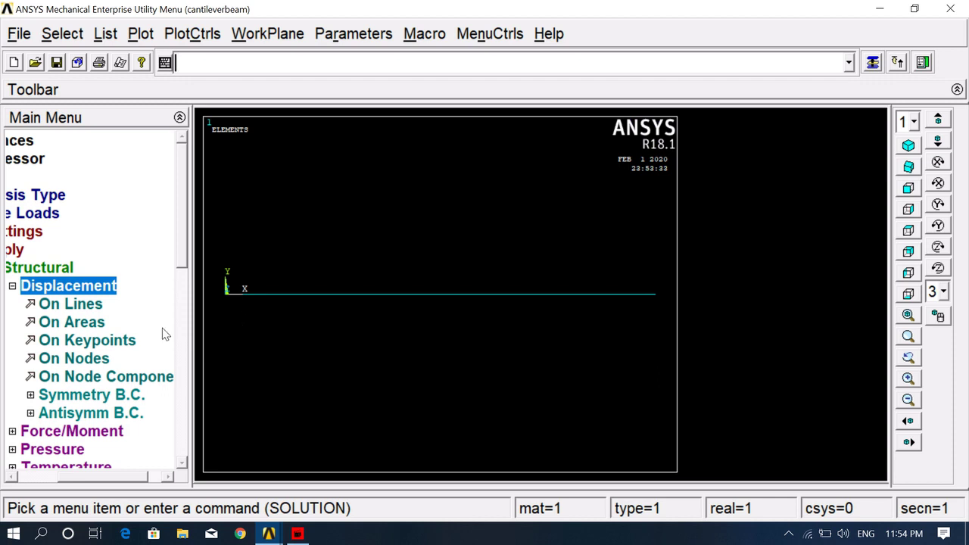
- Constrain keypoint 1 in All DOF, creating the fixed support at the beam's left end
left_click(88, 346)
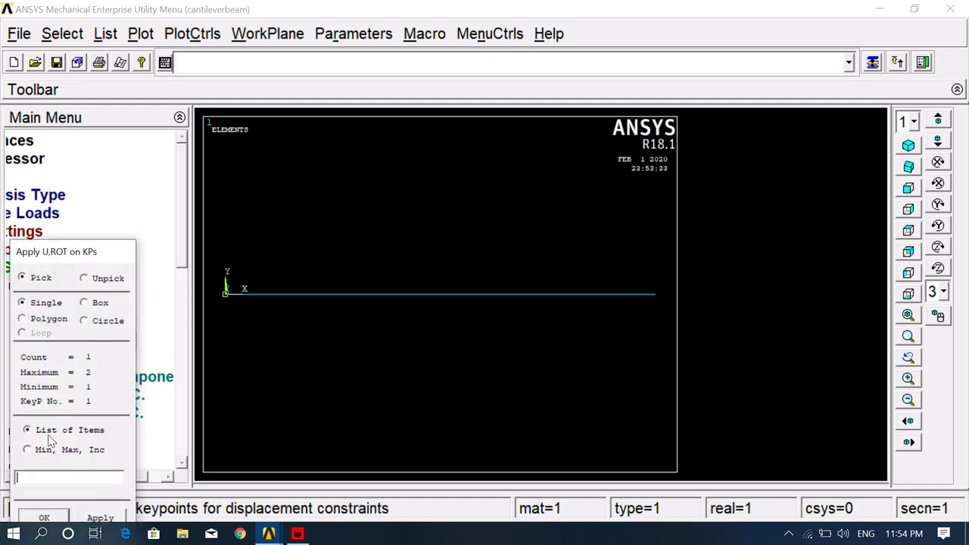
left_click_drag(54, 254, 62, 135)
left_click(63, 399)
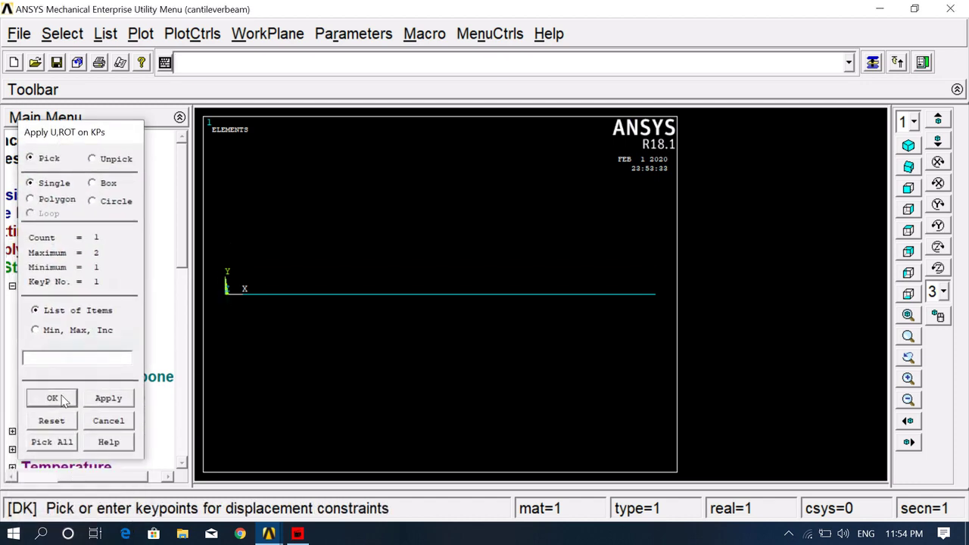
left_click(567, 197)
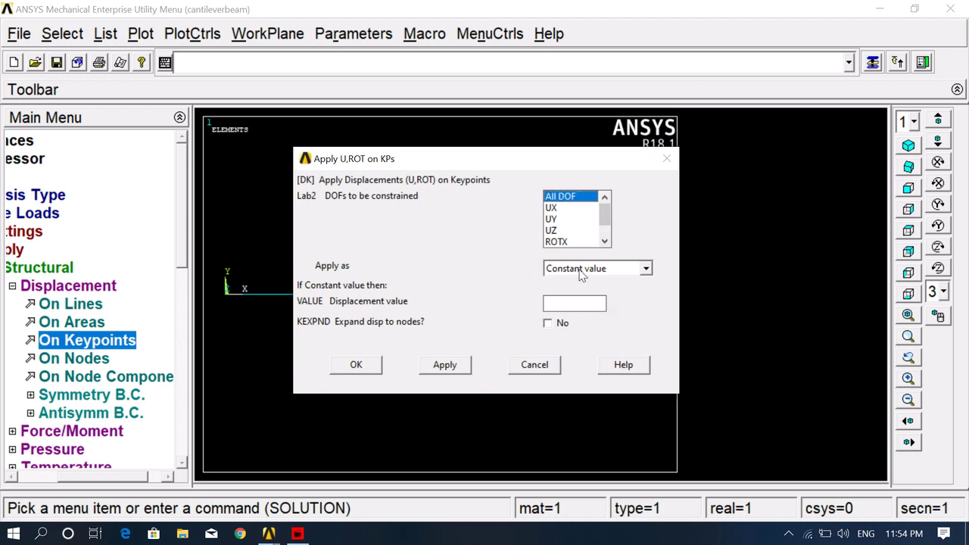
left_click(356, 364)
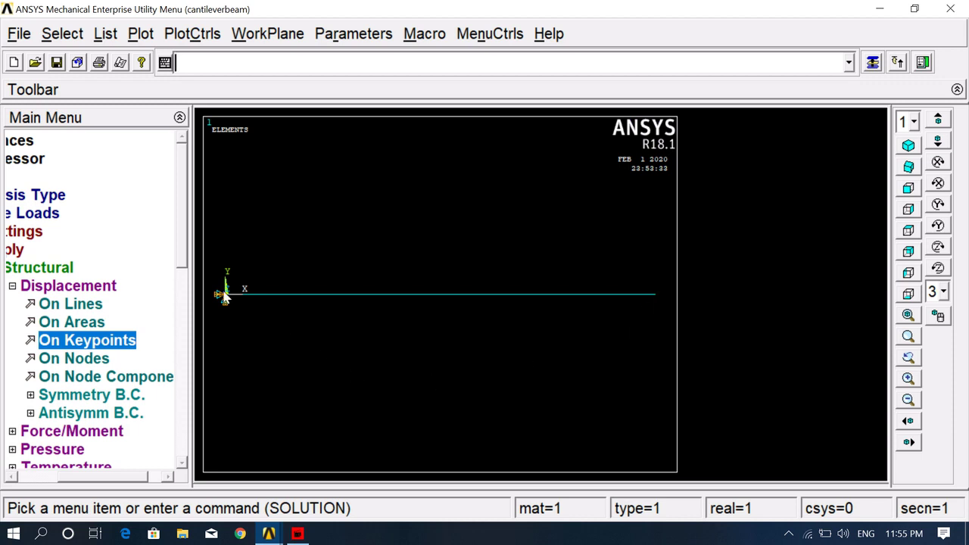
left_click(15, 286)
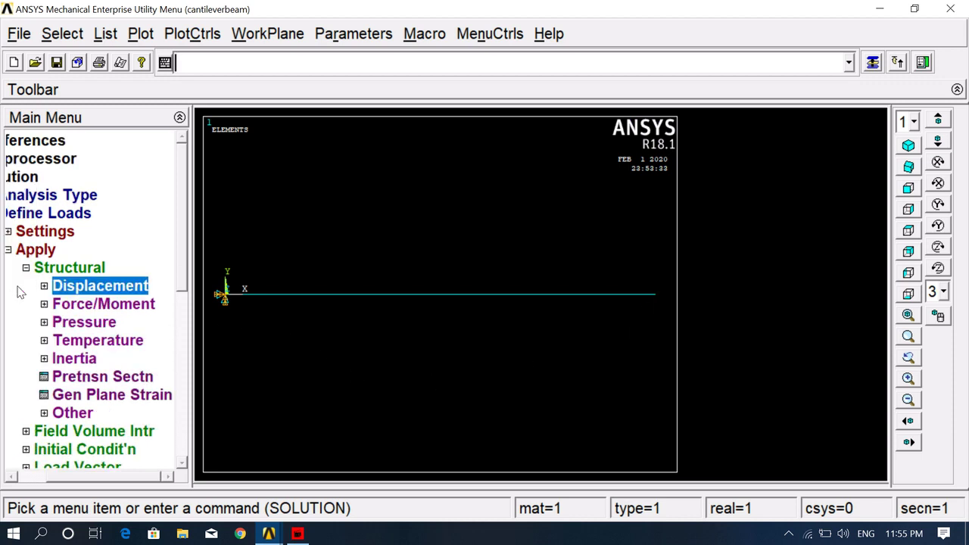
- Apply an FY force of -2000 on keypoint 2 at the beam's right end
left_click(64, 306)
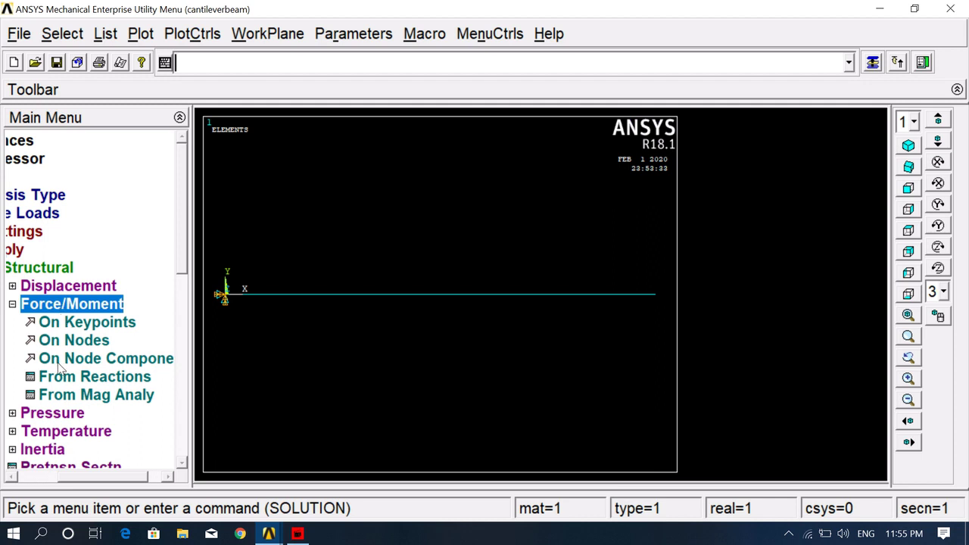
left_click(79, 324)
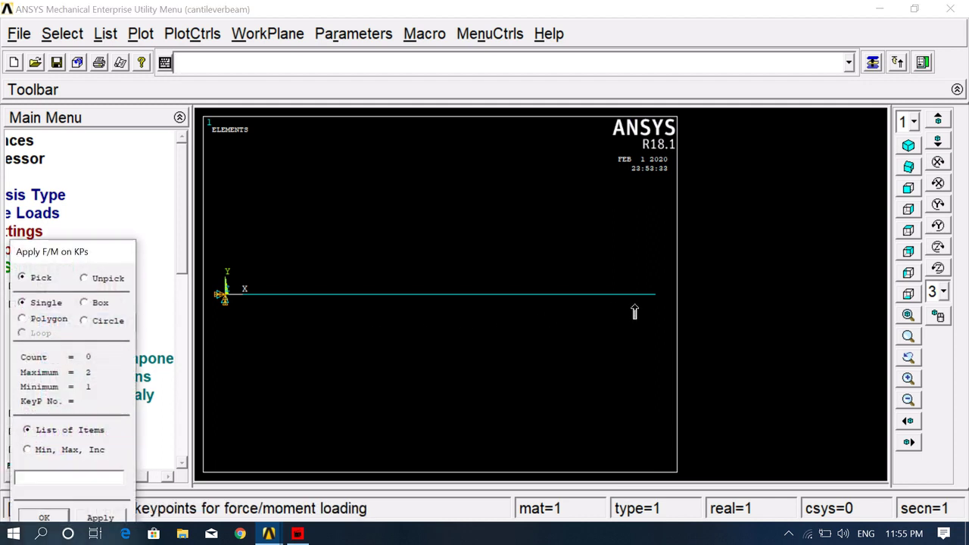
left_click(656, 295)
left_click(39, 518)
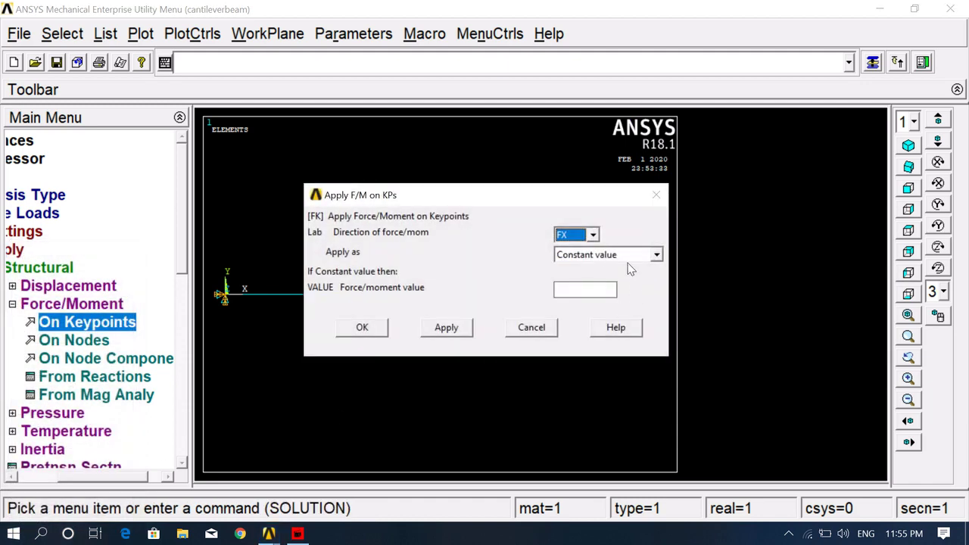
left_click(594, 235)
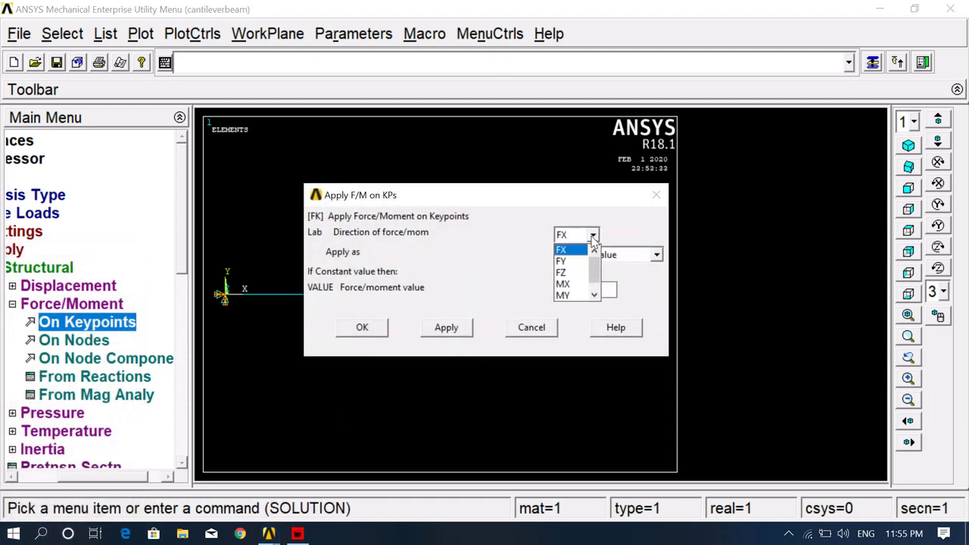
left_click(566, 263)
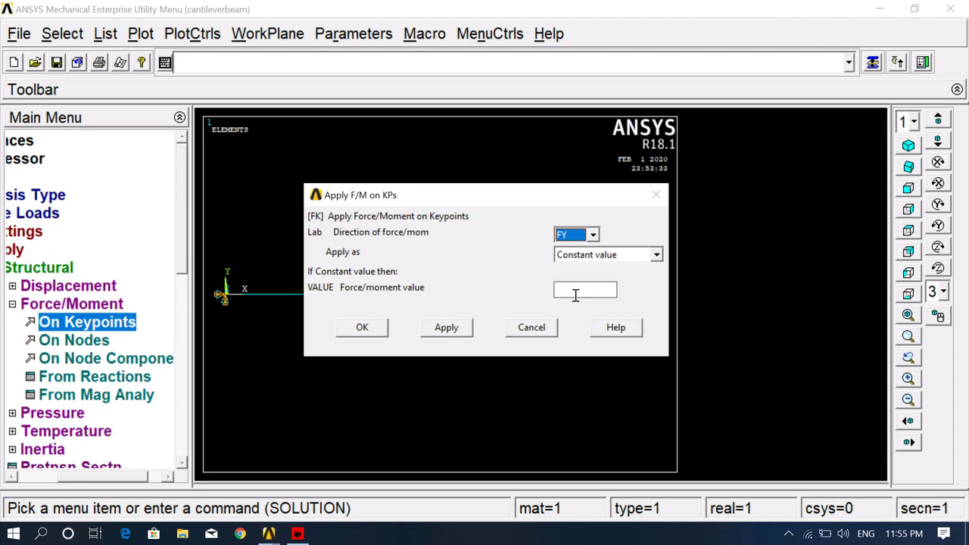
left_click(576, 291)
type("000")
left_click(362, 327)
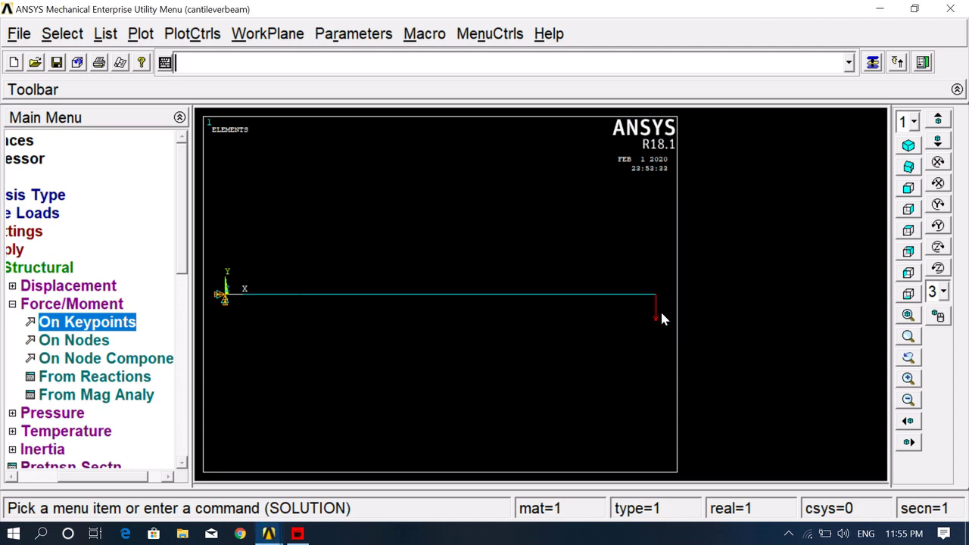
- Collapse the Force/Moment, Structural, Apply and Define Loads branches of the menu tree
left_click(12, 303)
left_click(26, 267)
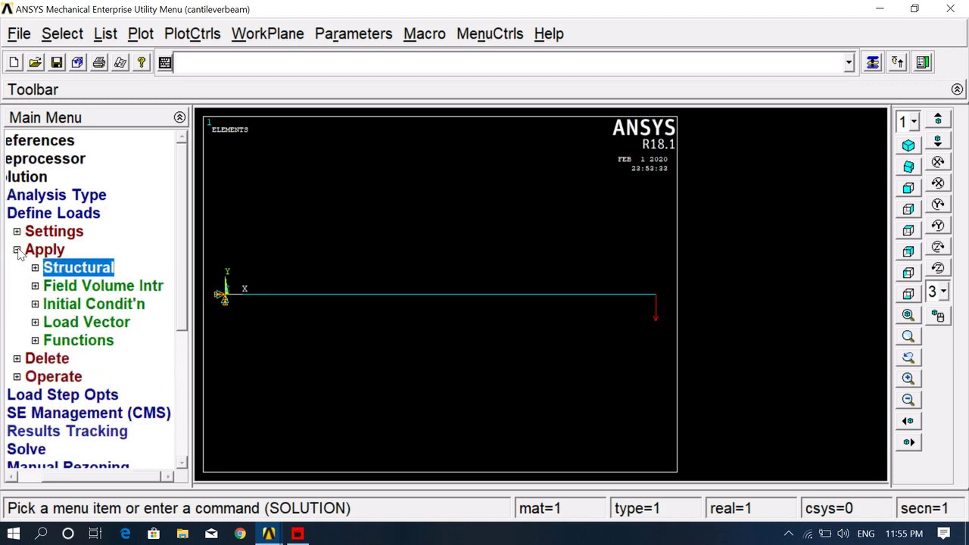
left_click(17, 250)
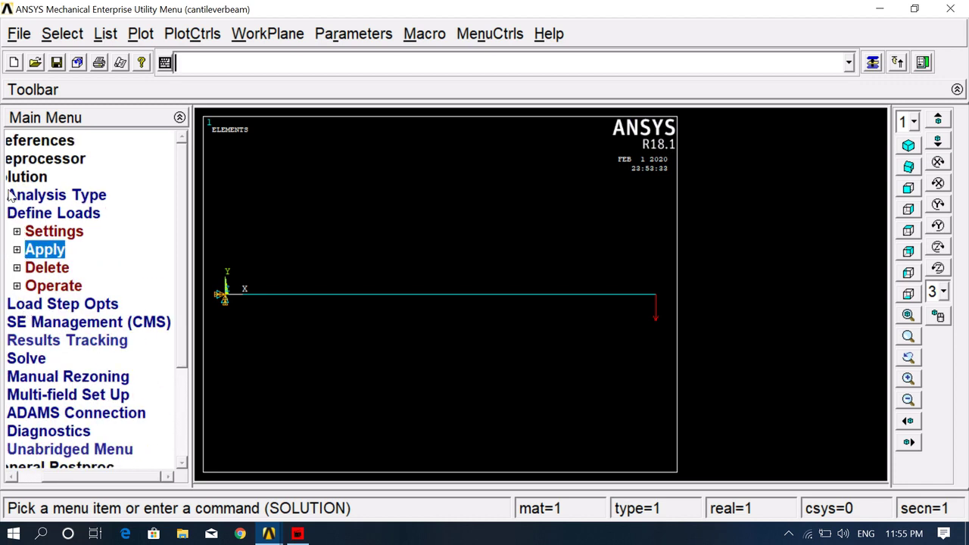
left_click_drag(137, 478, 64, 477)
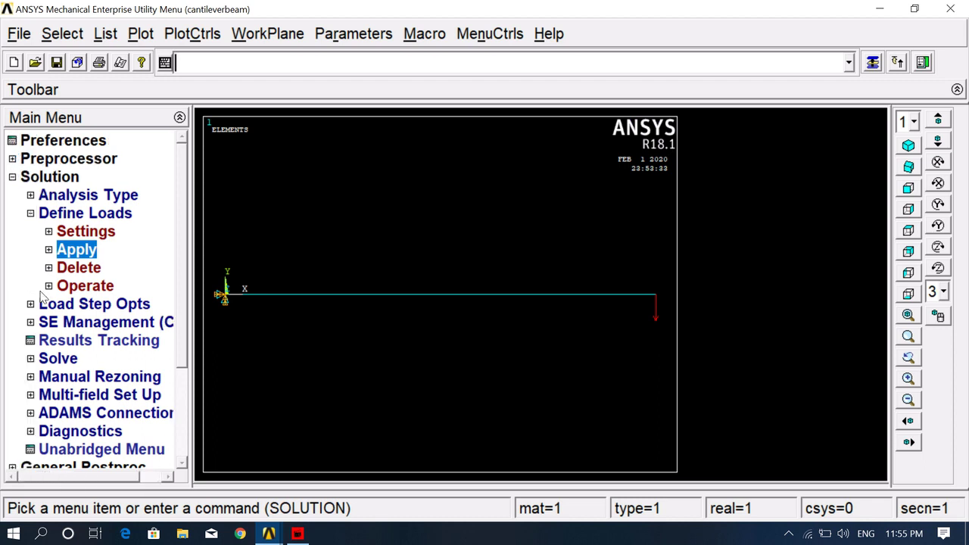
left_click(30, 213)
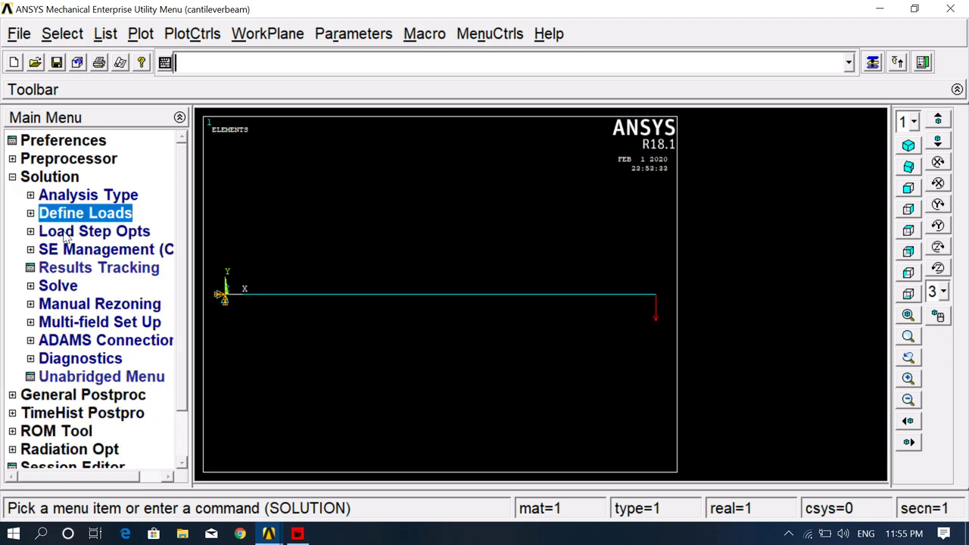
- Solve the current load step, then close the 'Solution is done!' note and /STATUS listing
left_click(52, 288)
left_click(77, 306)
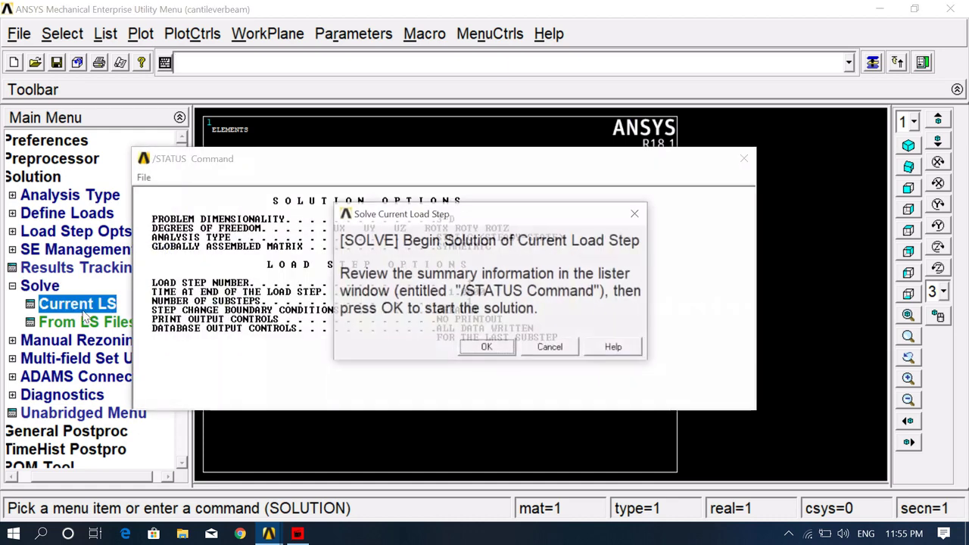
left_click(508, 348)
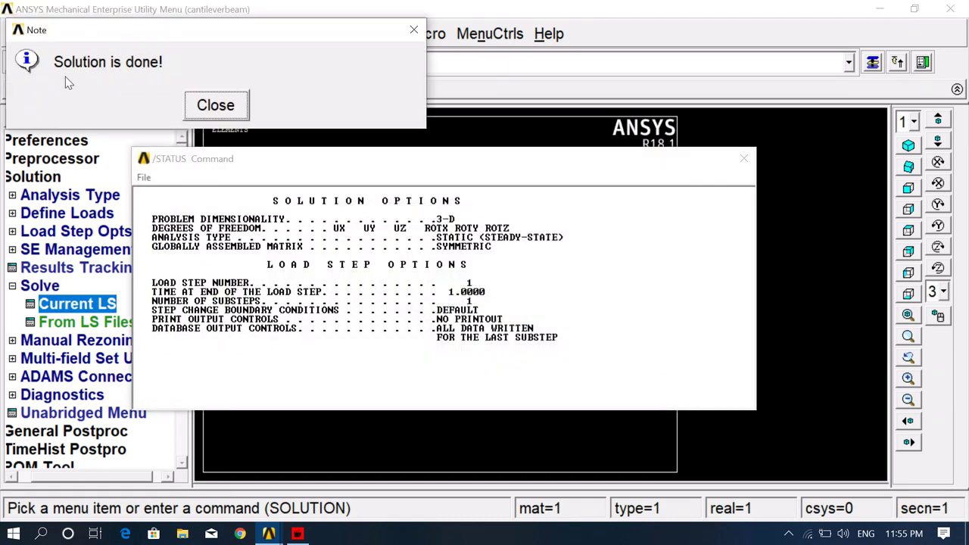
left_click(235, 102)
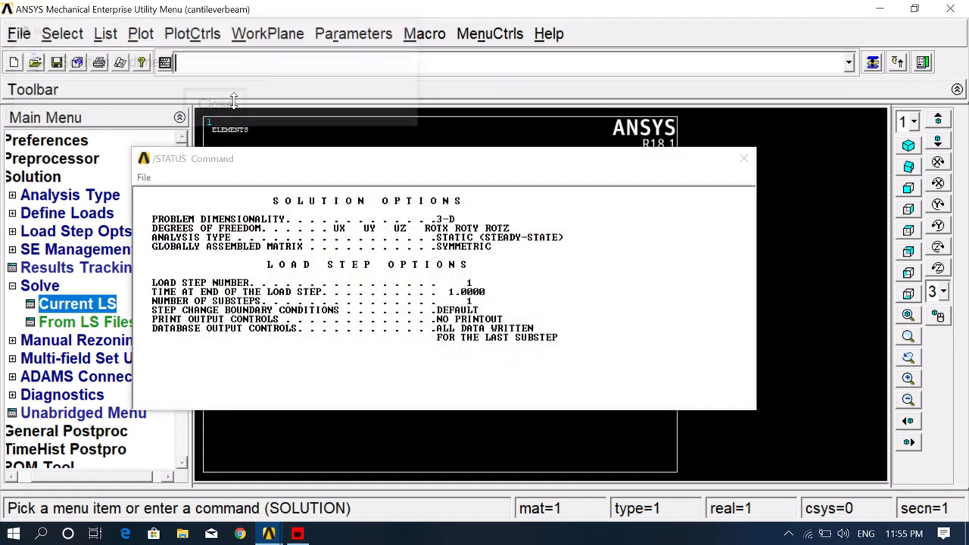
left_click(744, 159)
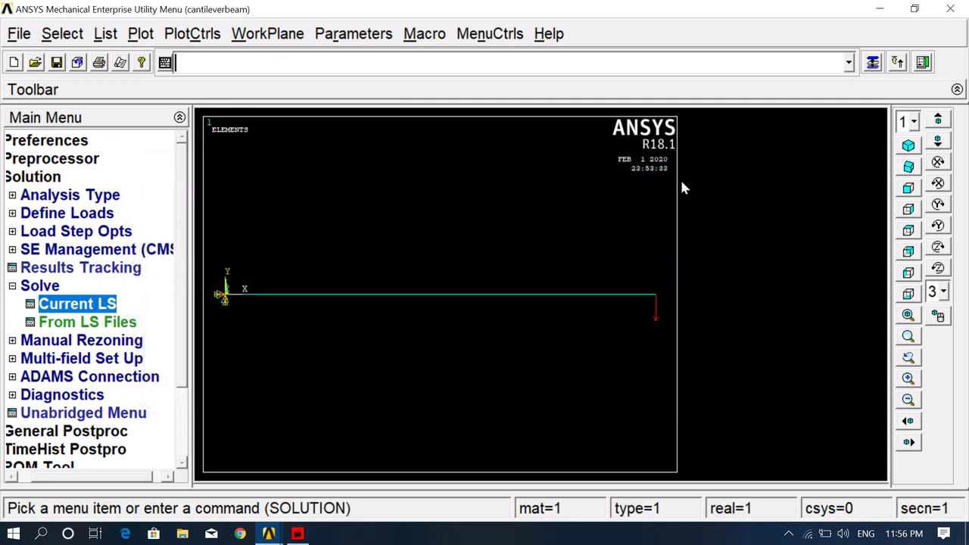
- Collapse the Solve and Solution branches of the main menu
left_click(13, 286)
left_click_drag(107, 477, 54, 477)
left_click(12, 176)
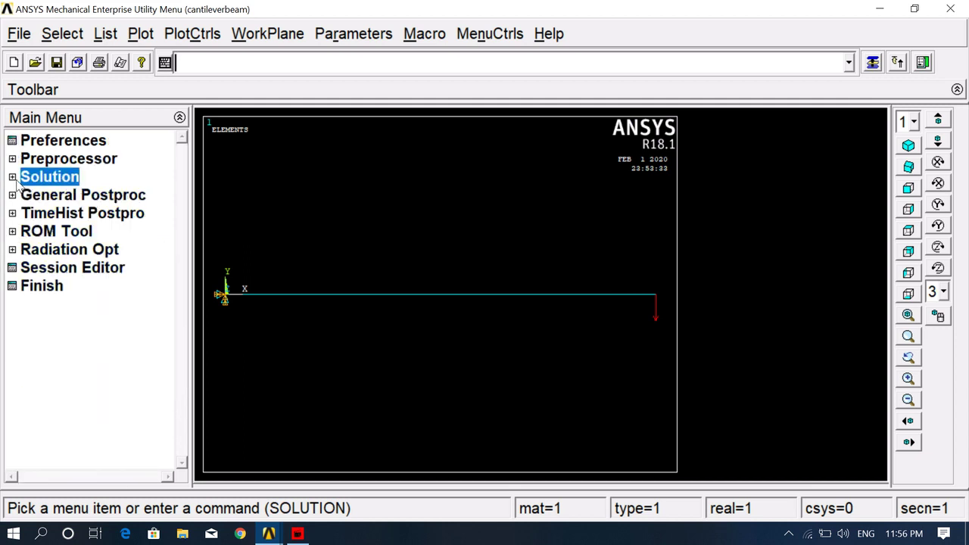
- Plot the Def + undeformed shape in General Postproc, showing DMX 4000.09
left_click(12, 195)
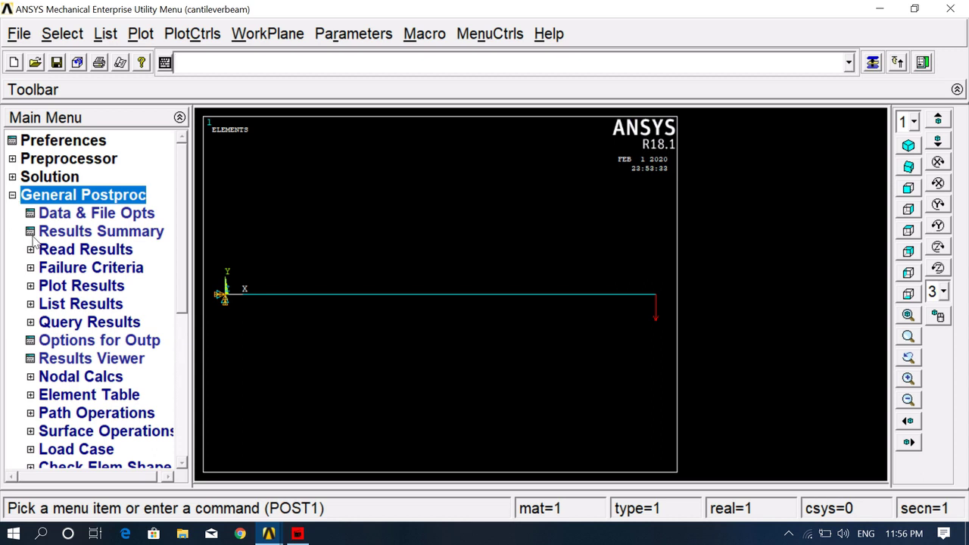
left_click(52, 289)
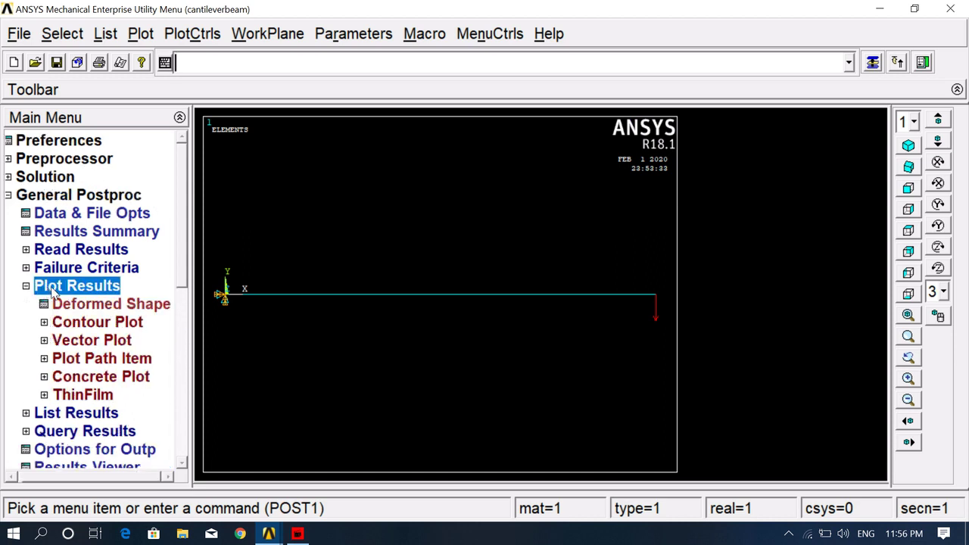
left_click(87, 307)
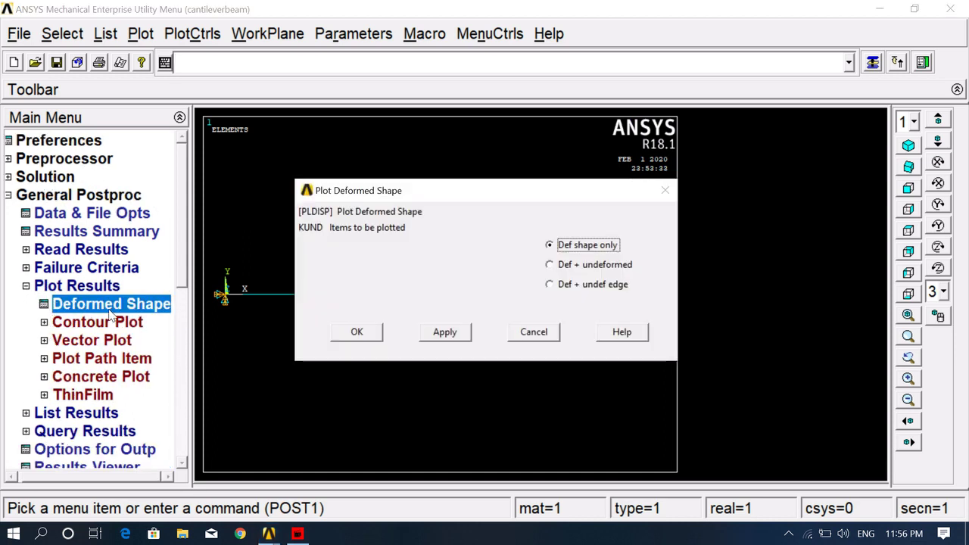
left_click(574, 272)
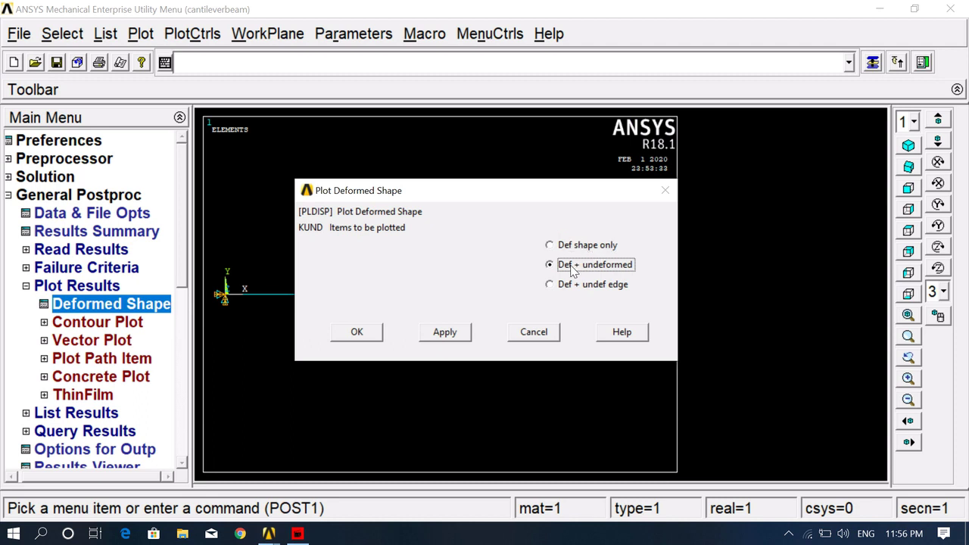
left_click(357, 332)
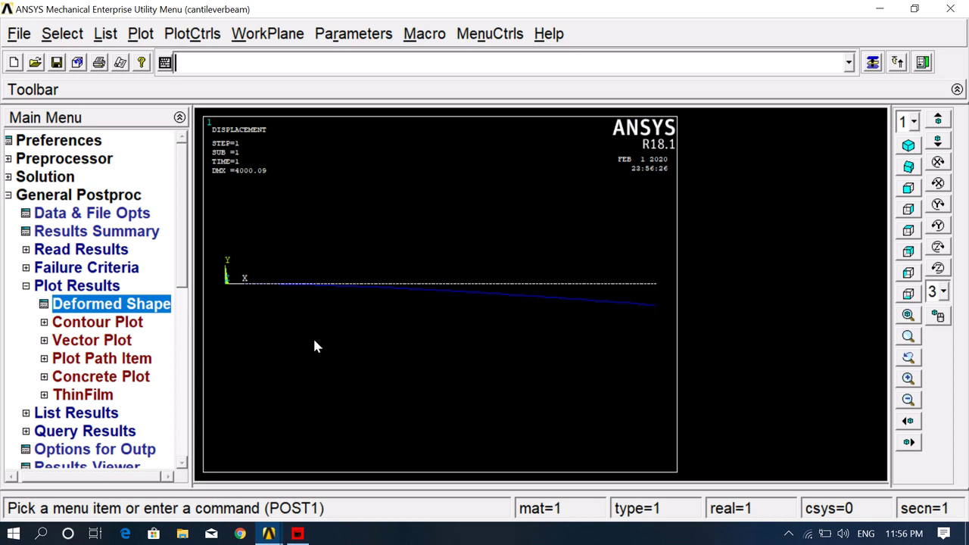
left_click(55, 311)
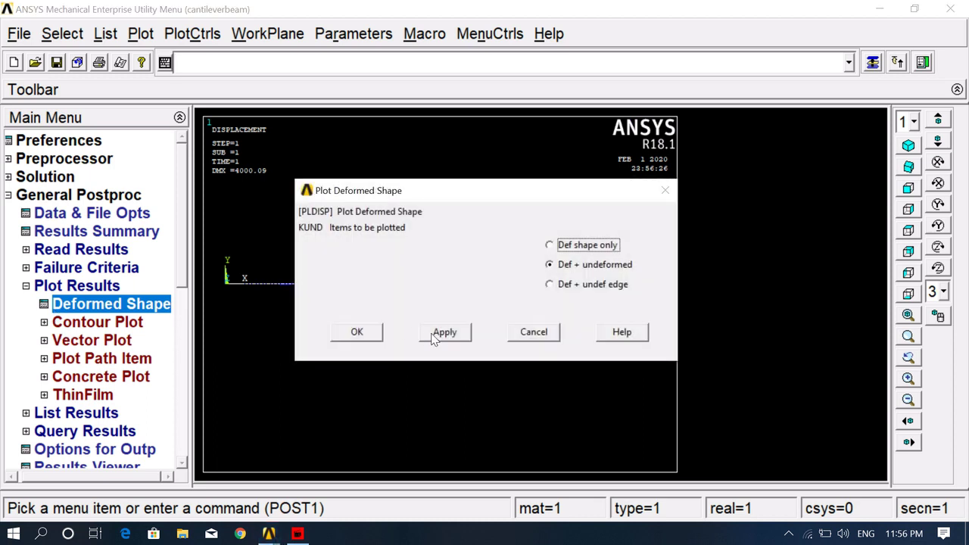
left_click(533, 332)
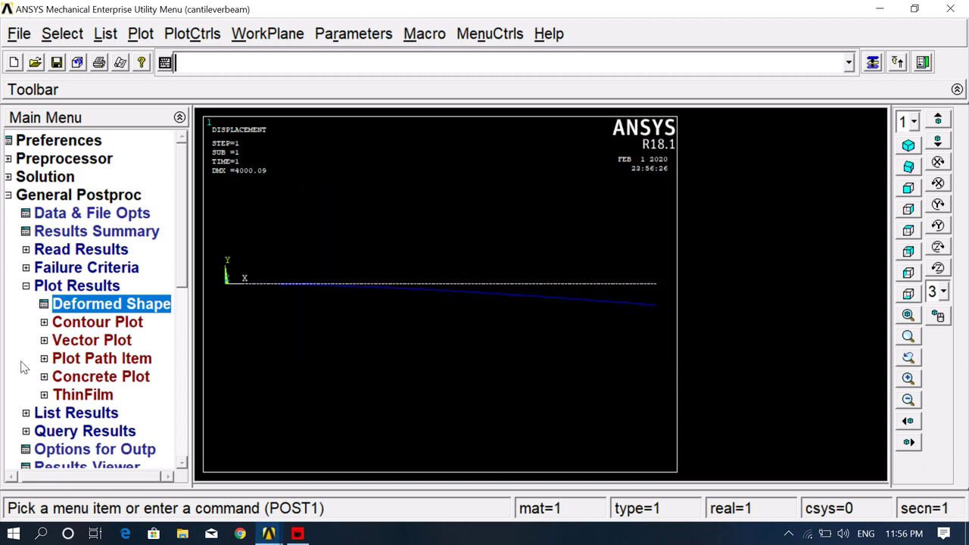
- Turn ESHAPE on in PlotCtrls Size and Shape to draw elements as solid cross-sections
left_click(74, 324)
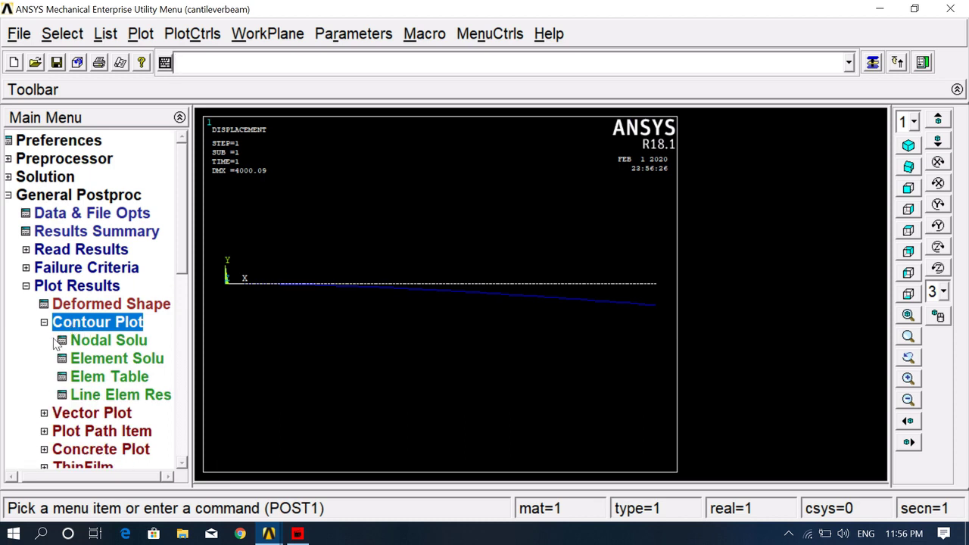
left_click(44, 323)
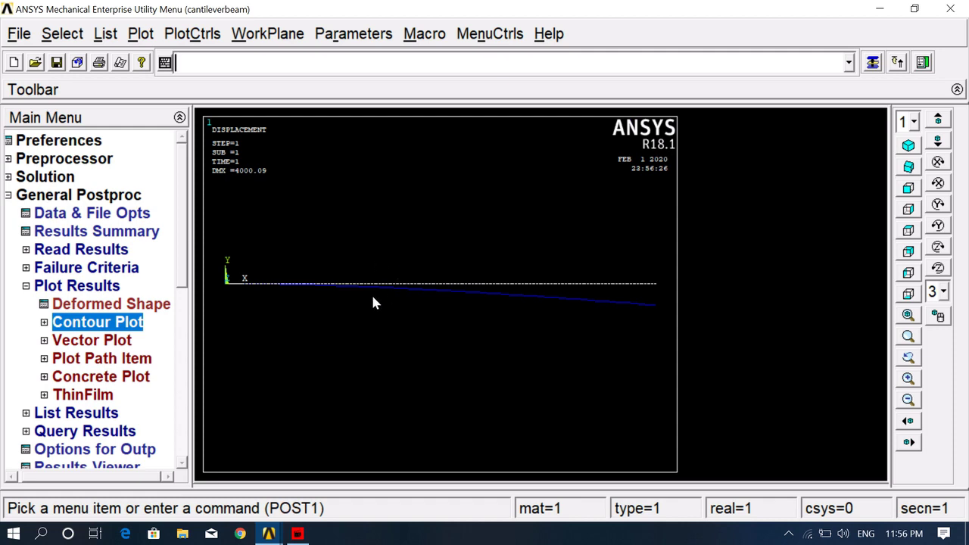
left_click(194, 34)
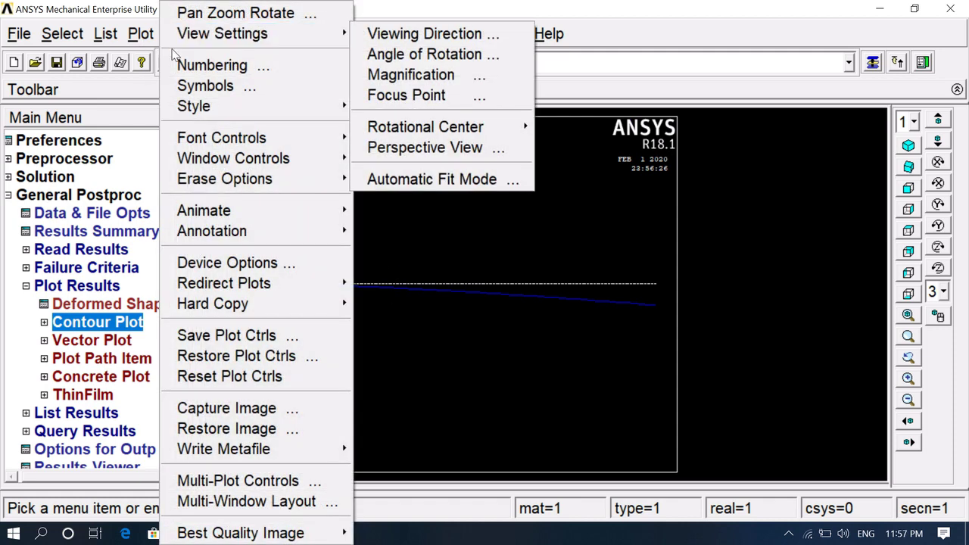
mouse_move(198, 111)
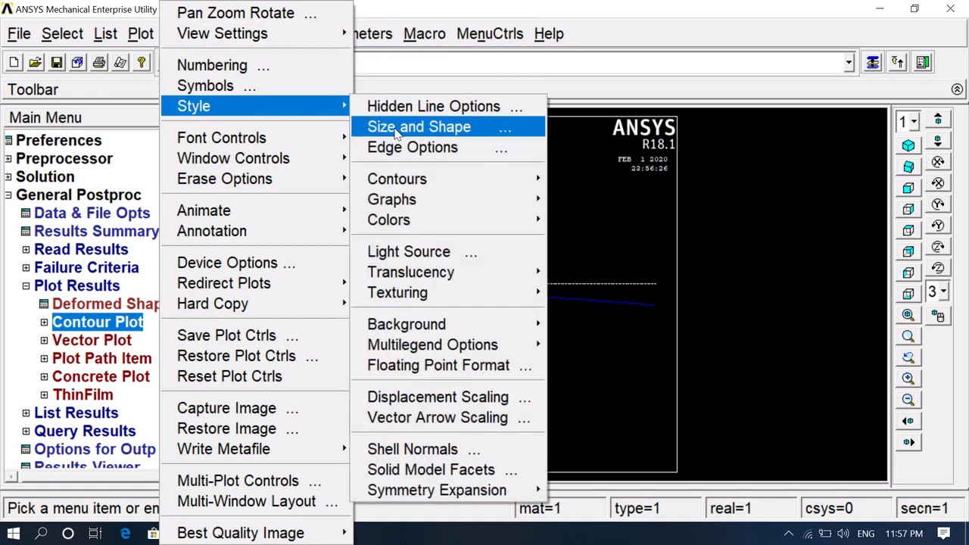
left_click(398, 129)
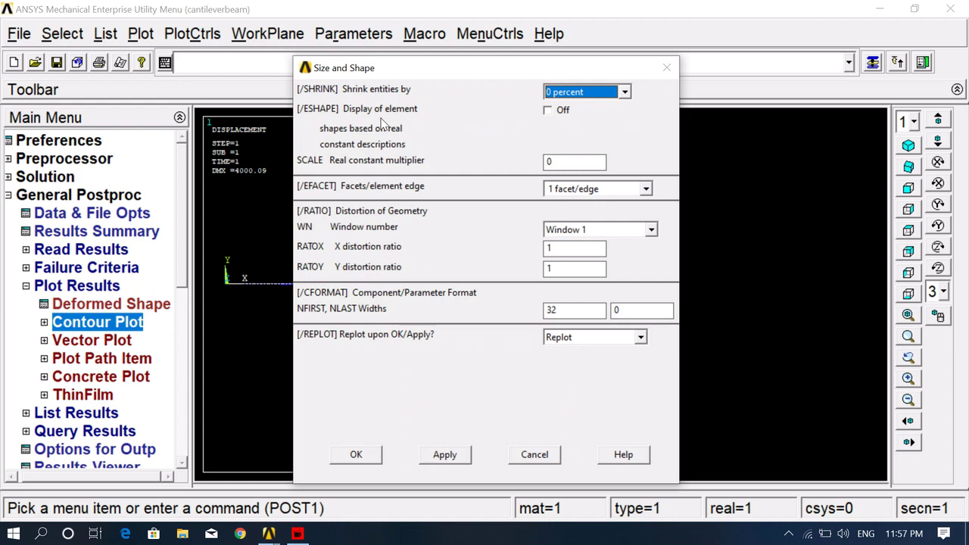
left_click(551, 114)
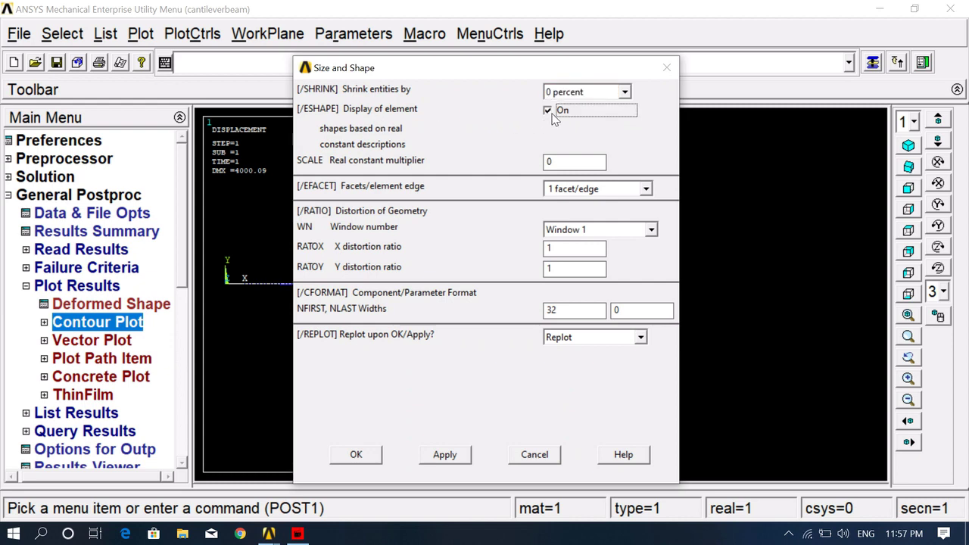
left_click(370, 456)
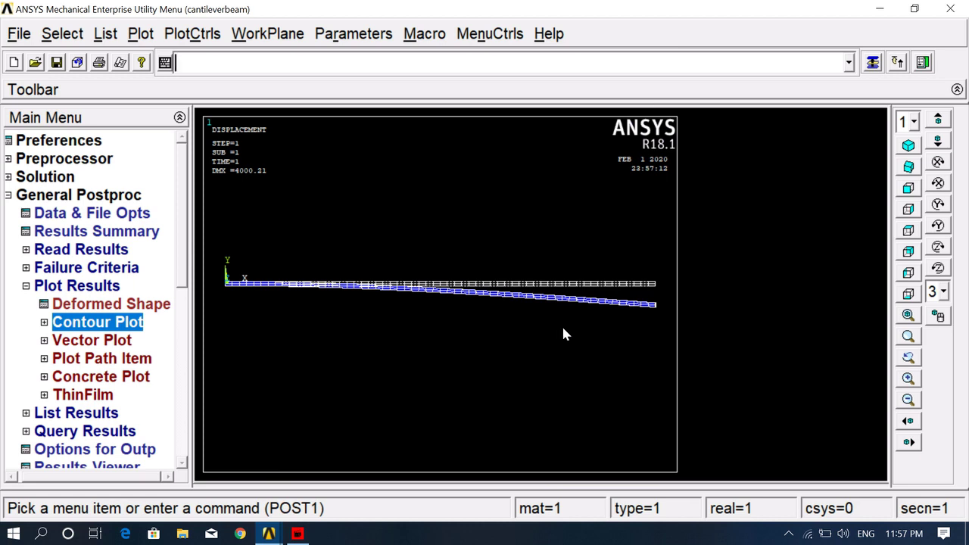
- Refit the beam in an isometric view and open the Nodal Solu contour dialog
left_click(909, 314)
left_click(909, 145)
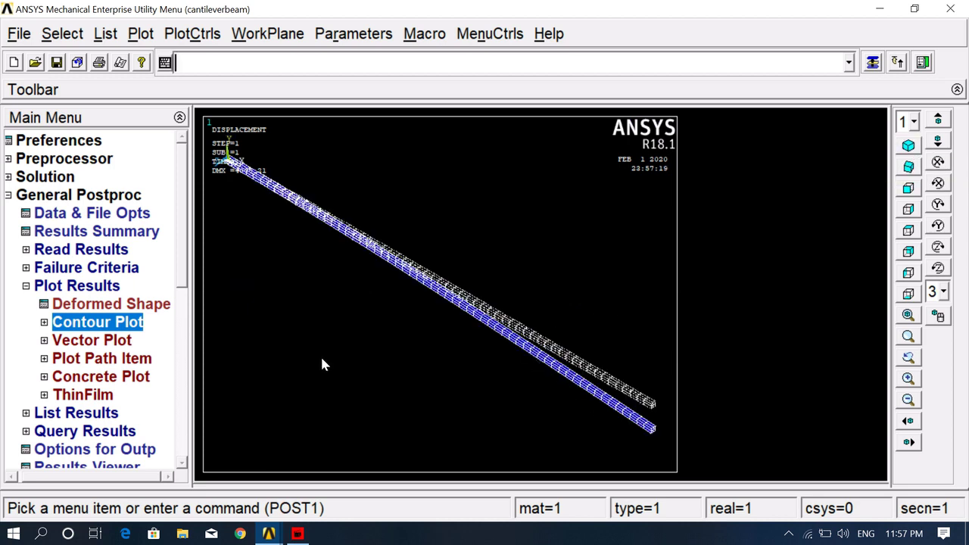
left_click(63, 326)
left_click(87, 341)
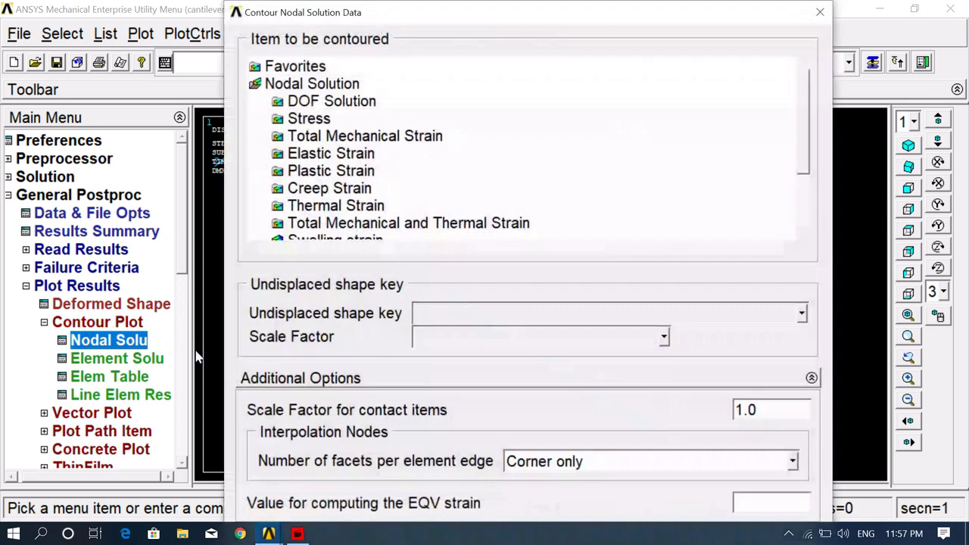
- Contour the displacement vector sum (USUM), ranging 0 to 4000.21
left_click(314, 103)
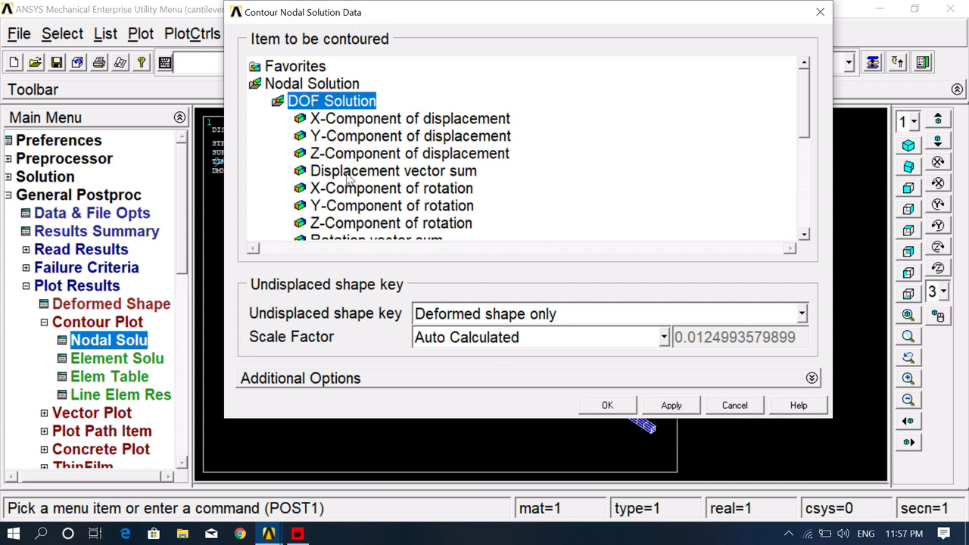
left_click(348, 172)
left_click(604, 407)
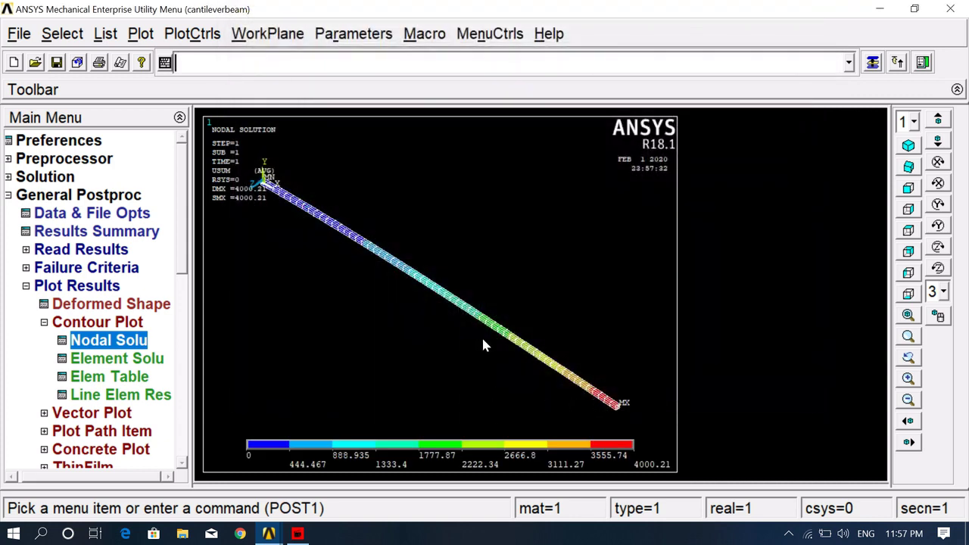
- Zoom, rotate and pan the contoured beam, return to fitted isometric, and reopen Nodal Solu
left_click(908, 315)
left_click(389, 310)
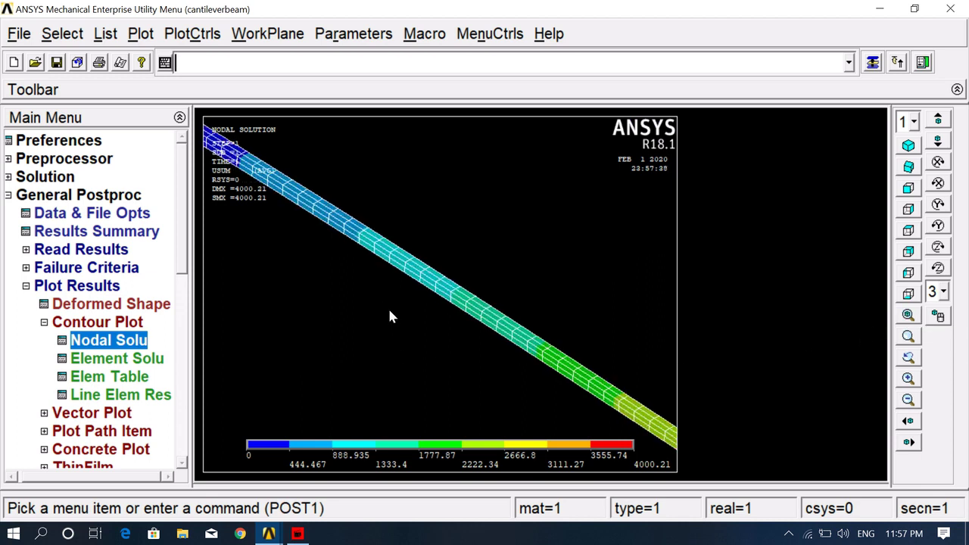
right_click_drag(445, 312, 437, 267, "ctrl")
left_click(448, 310)
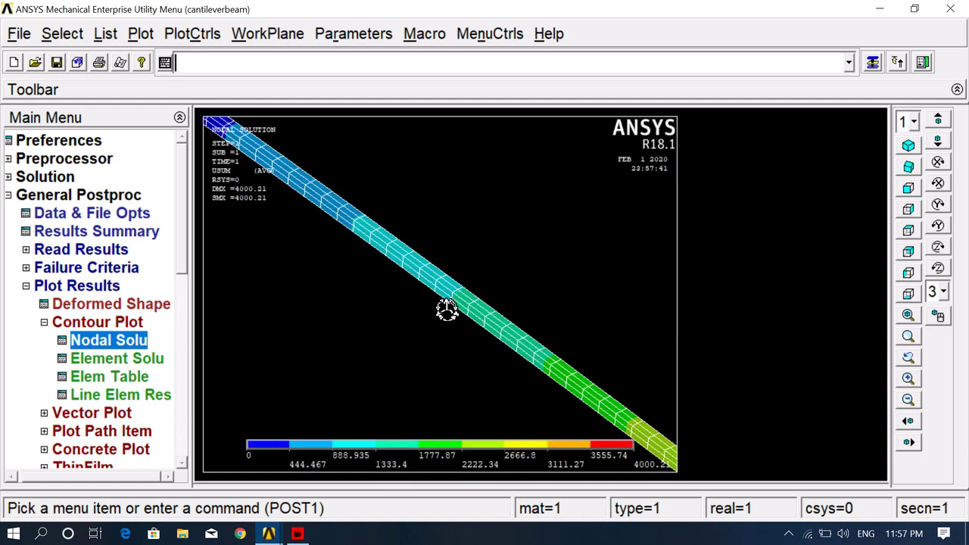
left_click(419, 299)
left_click(908, 315)
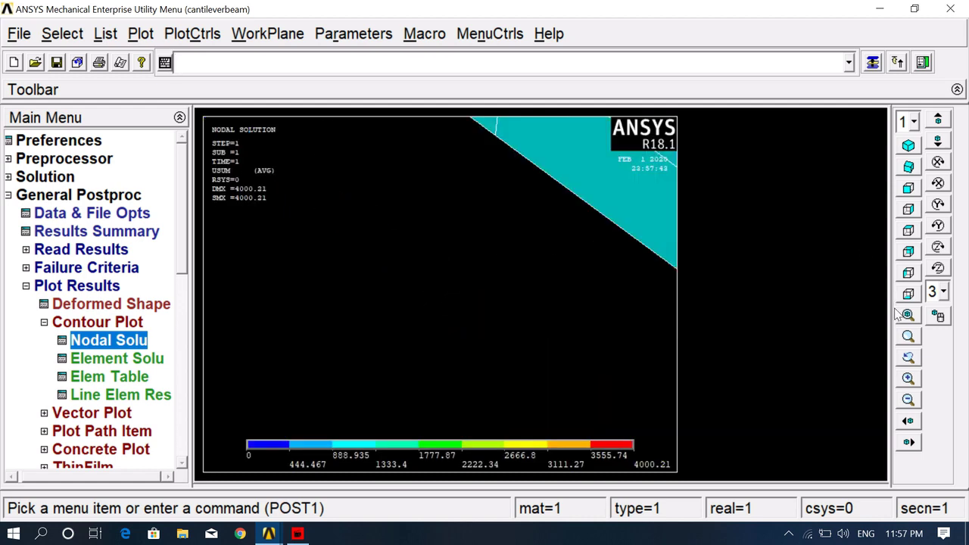
left_click_drag(559, 343, 310, 194, "ctrl")
left_click_drag(468, 325, 281, 188, "ctrl")
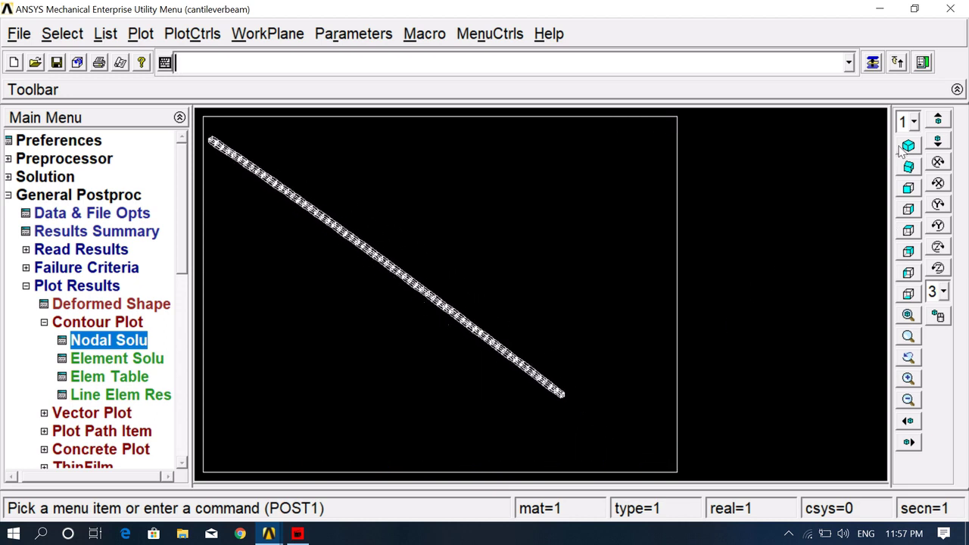
left_click(907, 146)
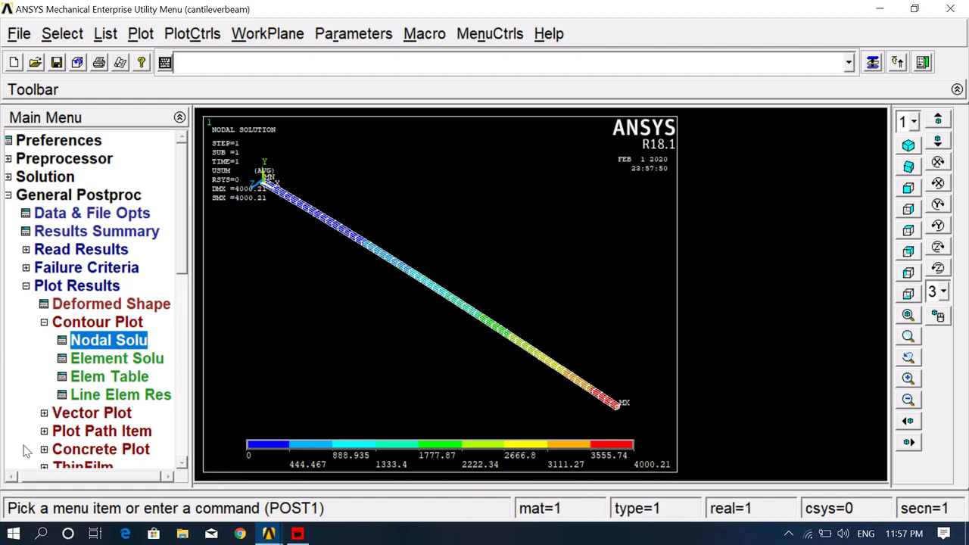
left_click(78, 345)
- Switch the contour to von Mises stress (SEQV), ranging 0 to 11900
double_click(291, 103)
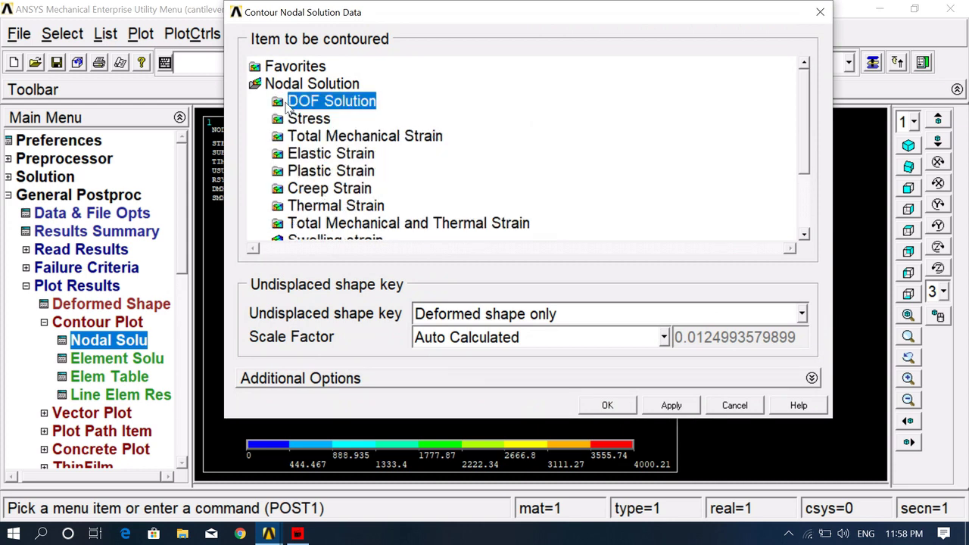
double_click(309, 119)
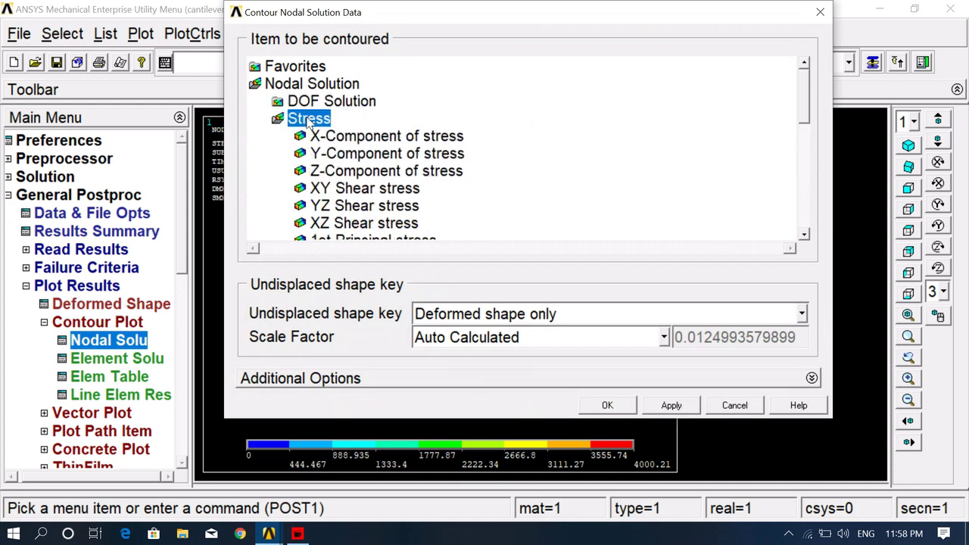
left_click(808, 223)
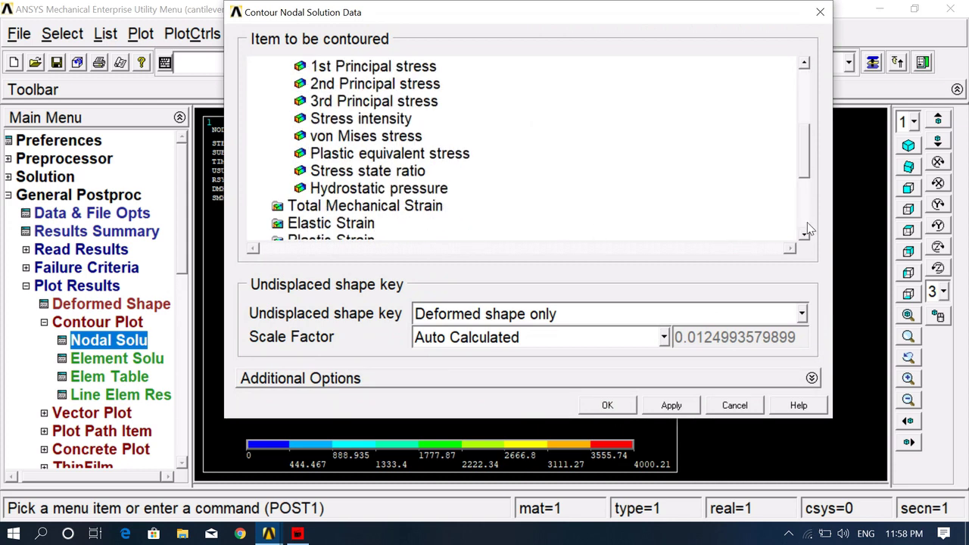
left_click(374, 137)
left_click(624, 408)
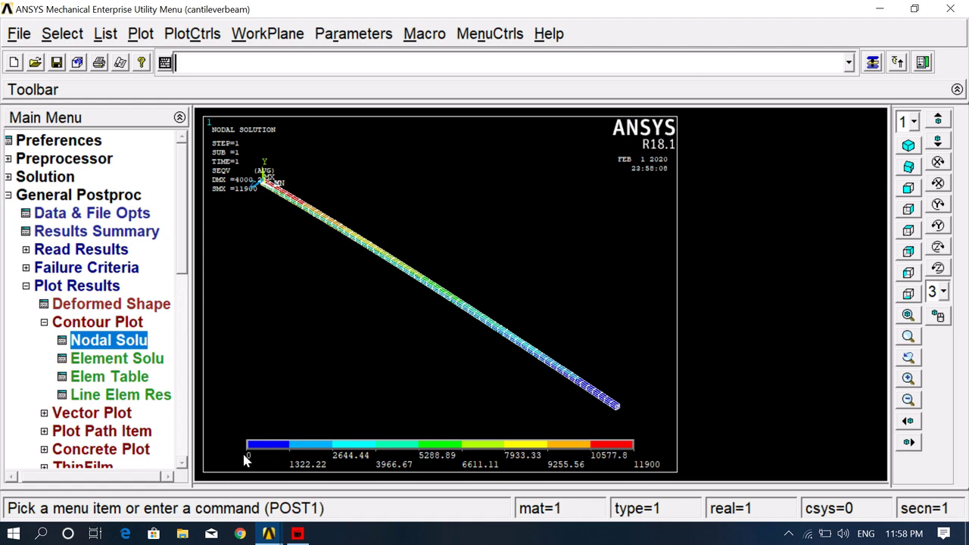
left_click(106, 341)
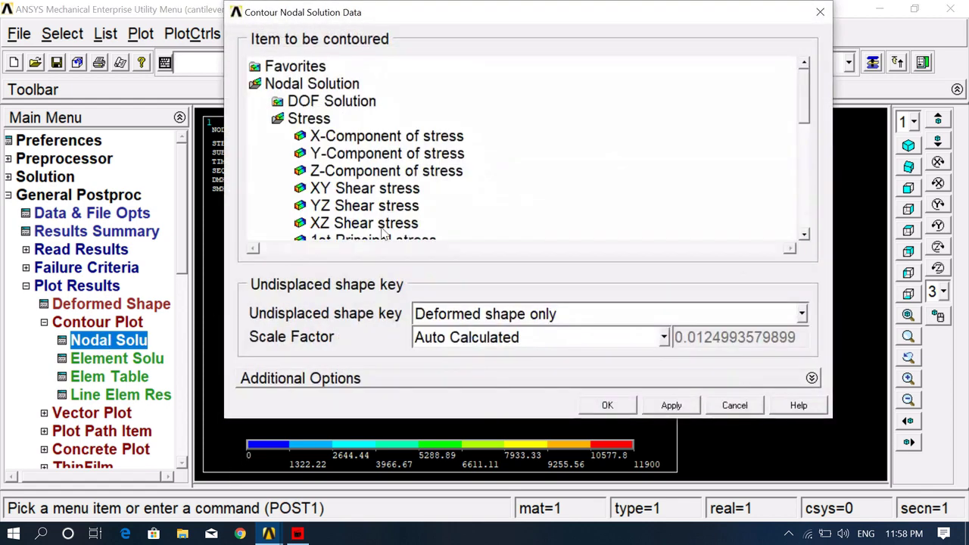
- Contour the von Mises elastic strain (EPELEQV) from Elastic Strain, ranging 0 to 0.0595
double_click(311, 119)
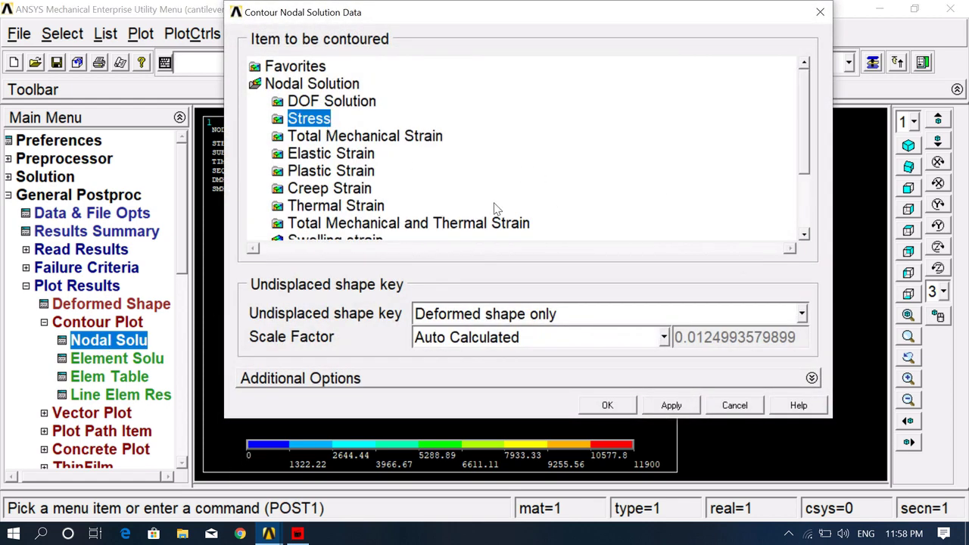
double_click(339, 155)
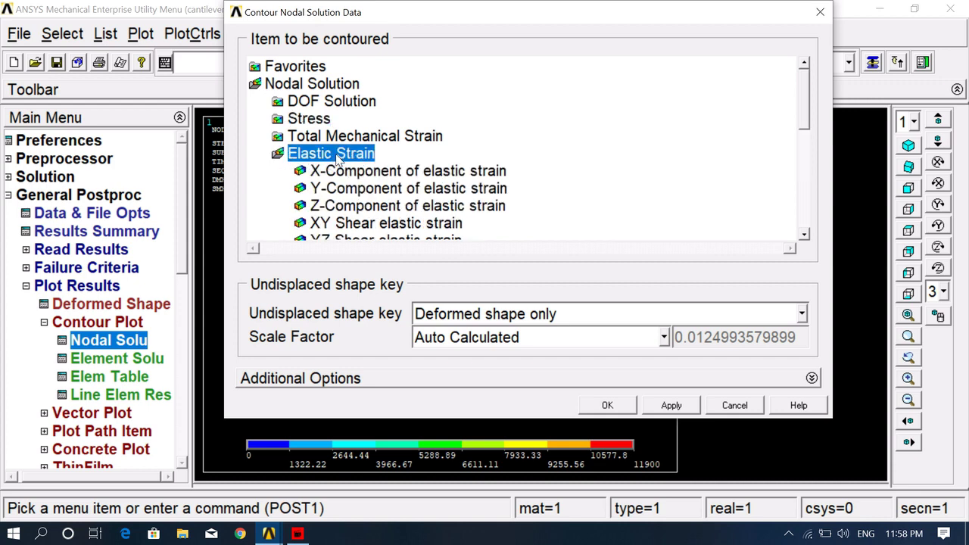
left_click(804, 234)
left_click(805, 234)
left_click(804, 234)
left_click(804, 234)
left_click(805, 234)
left_click(804, 234)
left_click(804, 234)
left_click(804, 234)
left_click(804, 234)
left_click(371, 191)
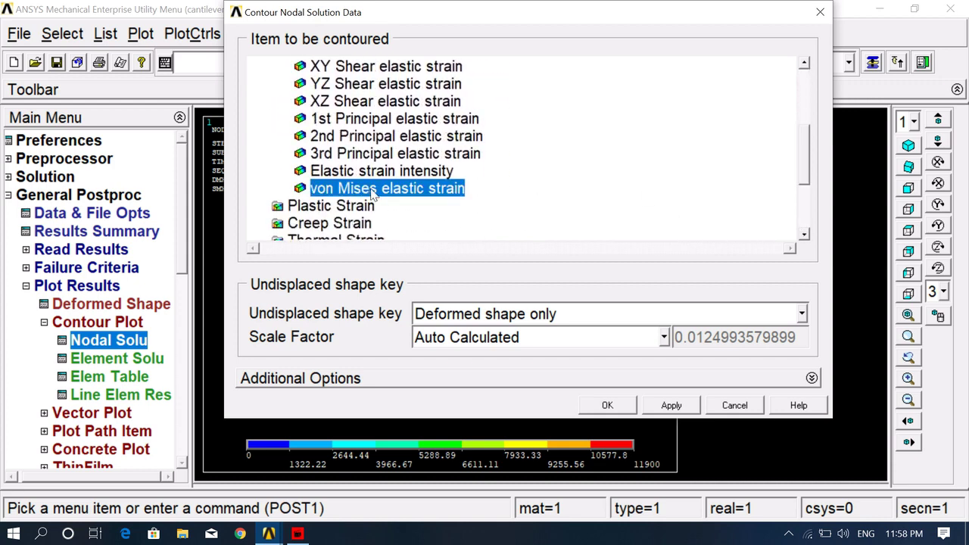
left_click(607, 405)
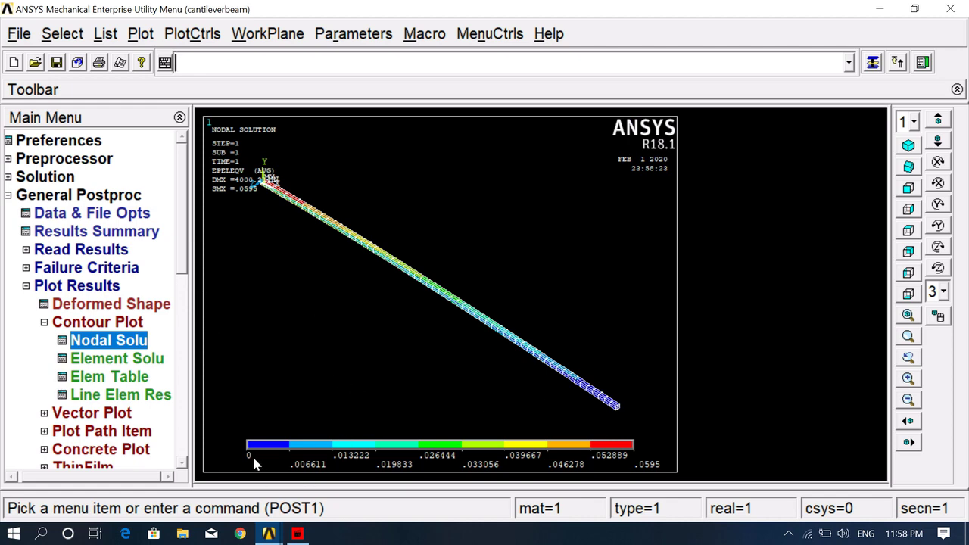
- Reopen Nodal Solu, expand Stress and scroll down to von Mises stress
left_click(95, 341)
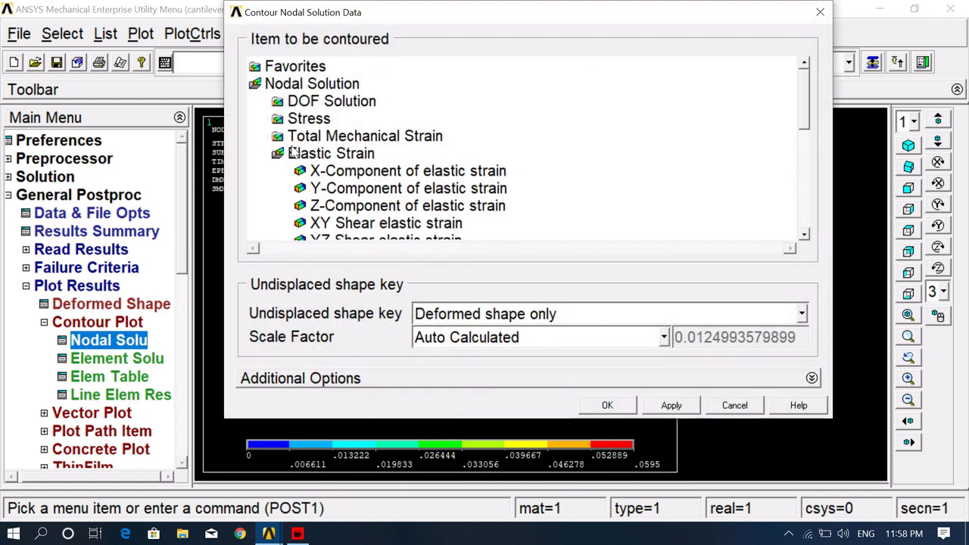
left_click(306, 121)
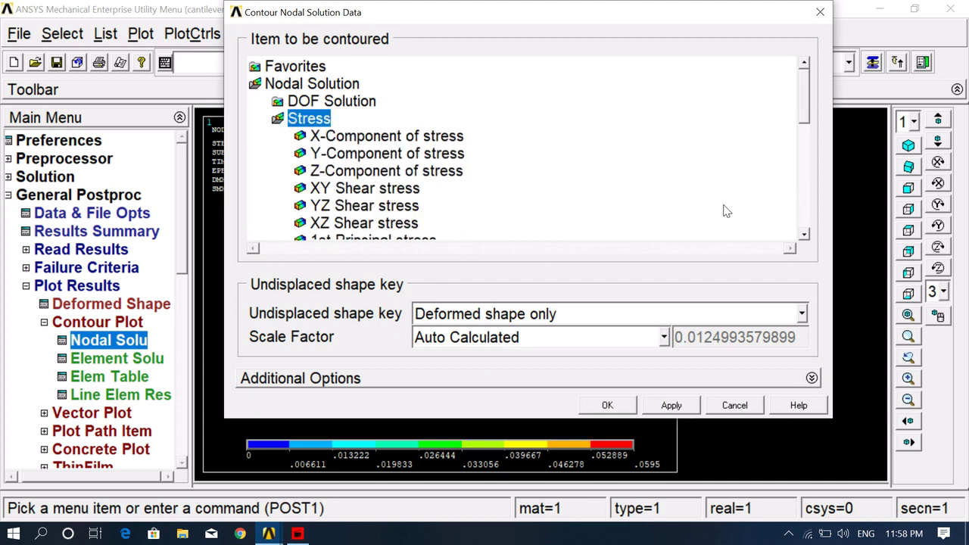
left_click(806, 235)
left_click(806, 235)
left_click(806, 235)
left_click(806, 235)
left_click(805, 235)
left_click(806, 235)
left_click(806, 235)
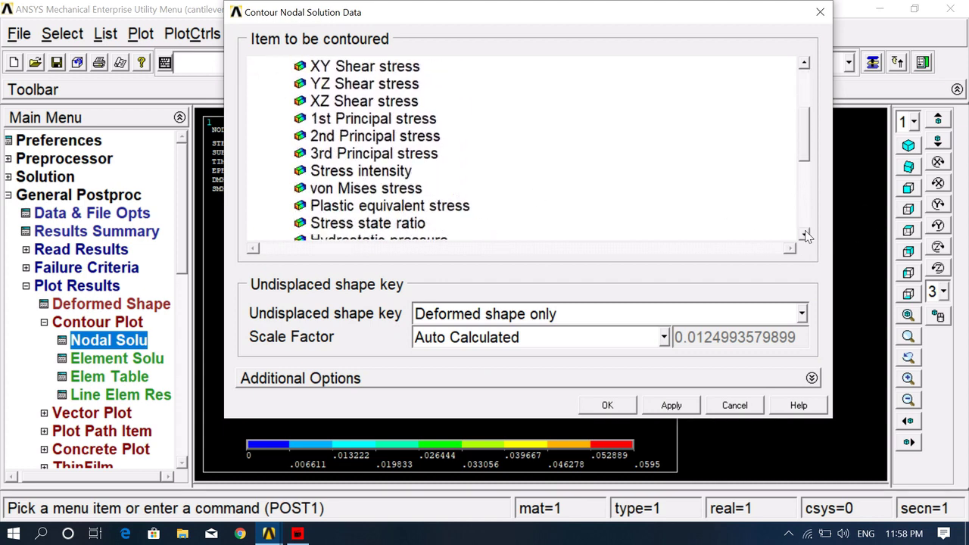
left_click(806, 235)
left_click(806, 235)
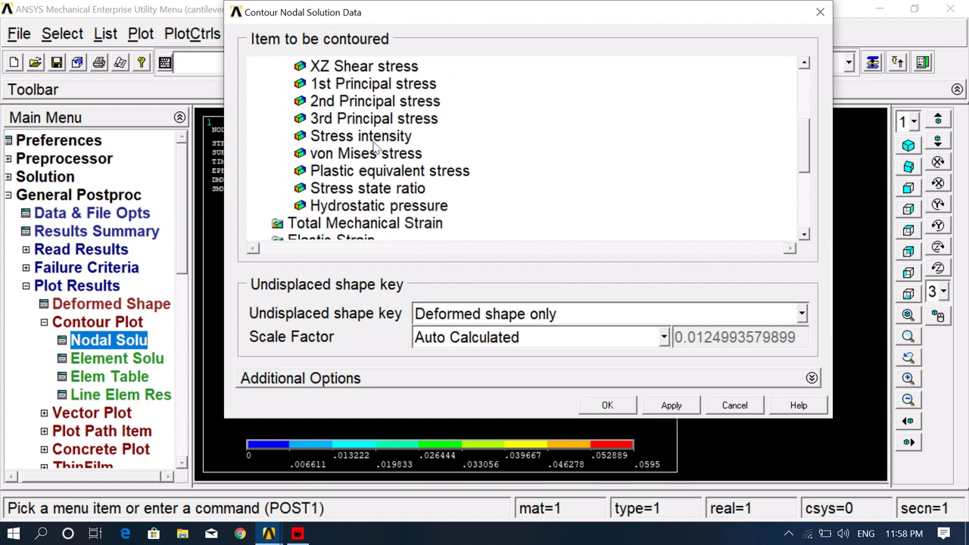